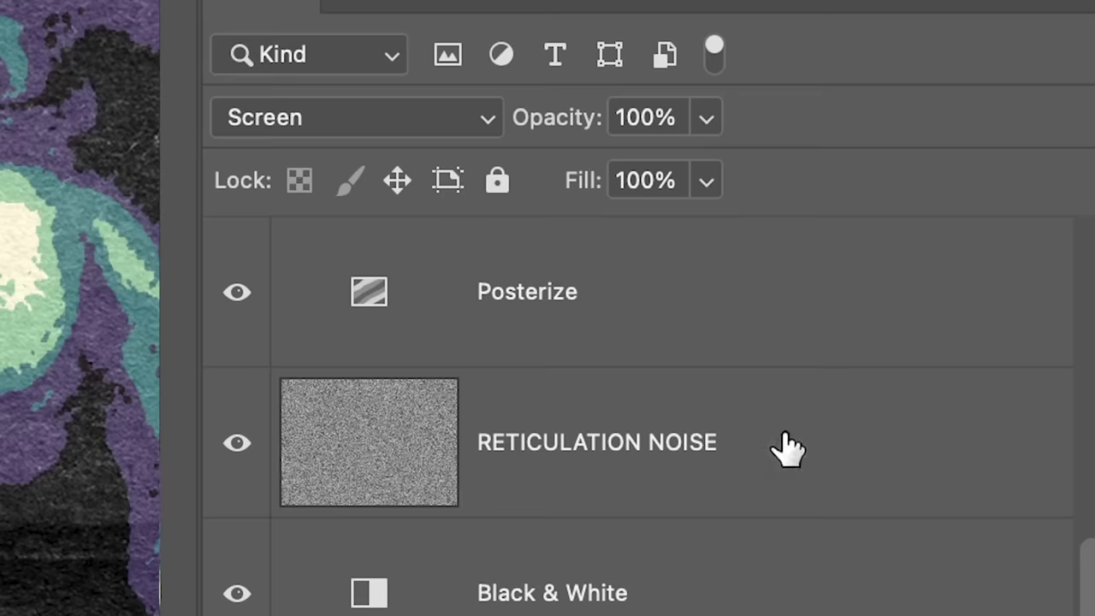
- Raise RETICULATION NOISE opacity to about 24%, show the Noise Gradient group, and apply a teal-magenta gradient preset
{"action": "left_click", "coordinate": [694, 454]}
{"action": "left_click_drag", "start_coordinate": [700, 125], "coordinate": [745, 166]}
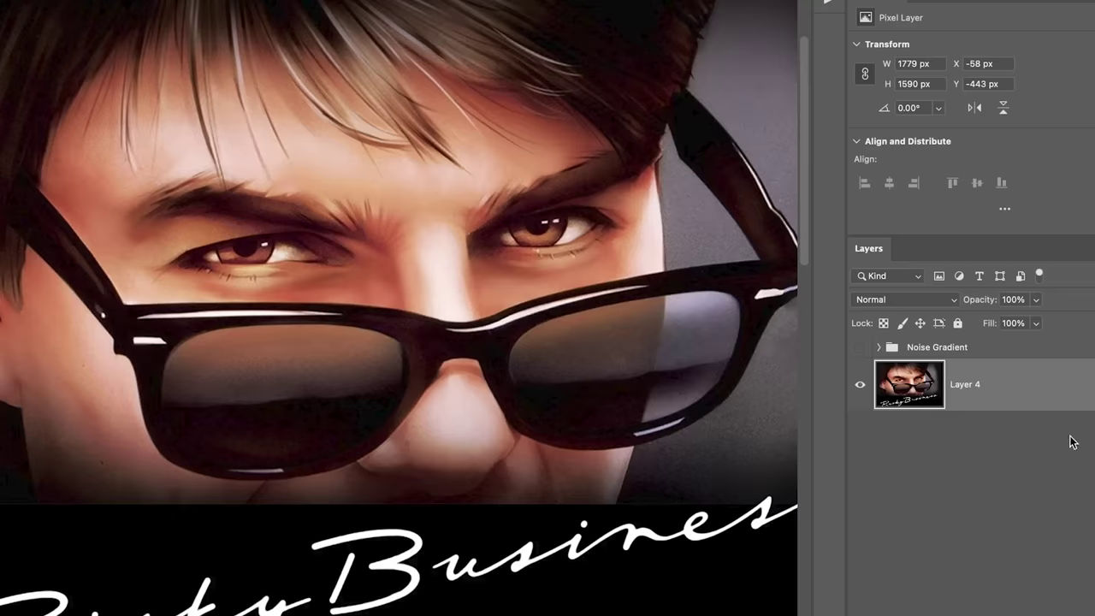
{"action": "left_click", "coordinate": [860, 348]}
{"action": "left_click", "coordinate": [972, 274]}
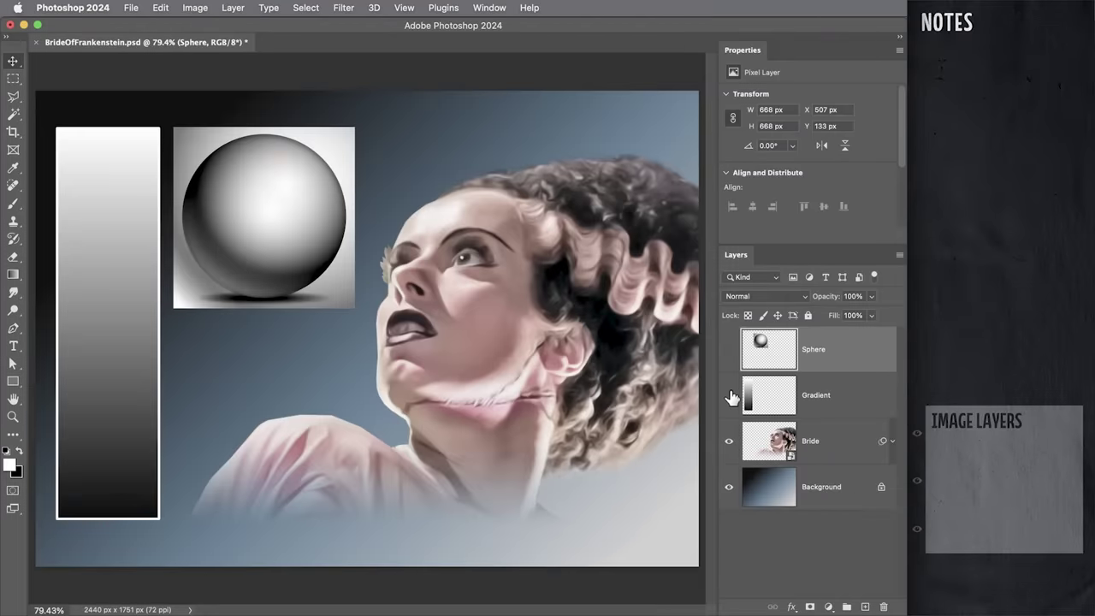
- Re-enable the Bride's Shadows/Highlights, Oil Paint, Camera Raw and Curves smart filters
{"action": "left_click", "coordinate": [731, 396]}
{"action": "left_click", "coordinate": [892, 441]}
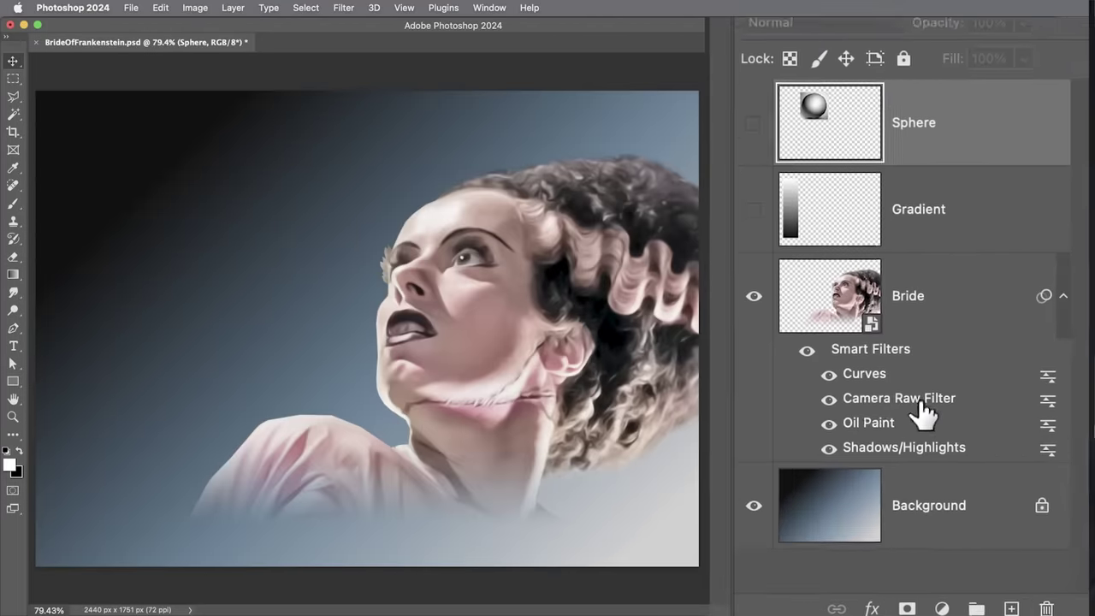
{"action": "left_click", "coordinate": [819, 446]}
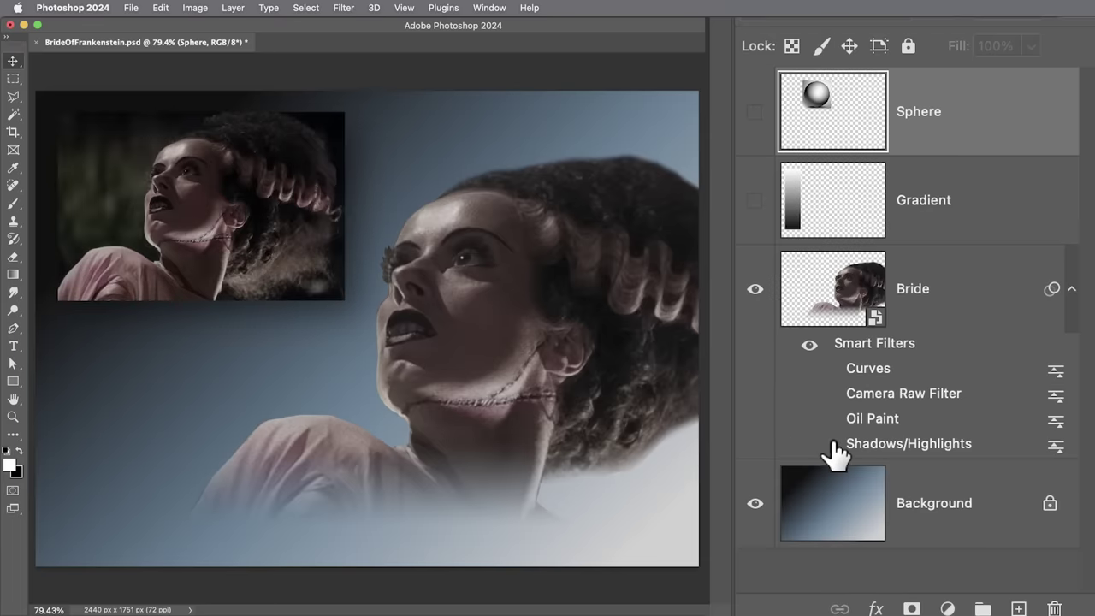
{"action": "left_click", "coordinate": [831, 445]}
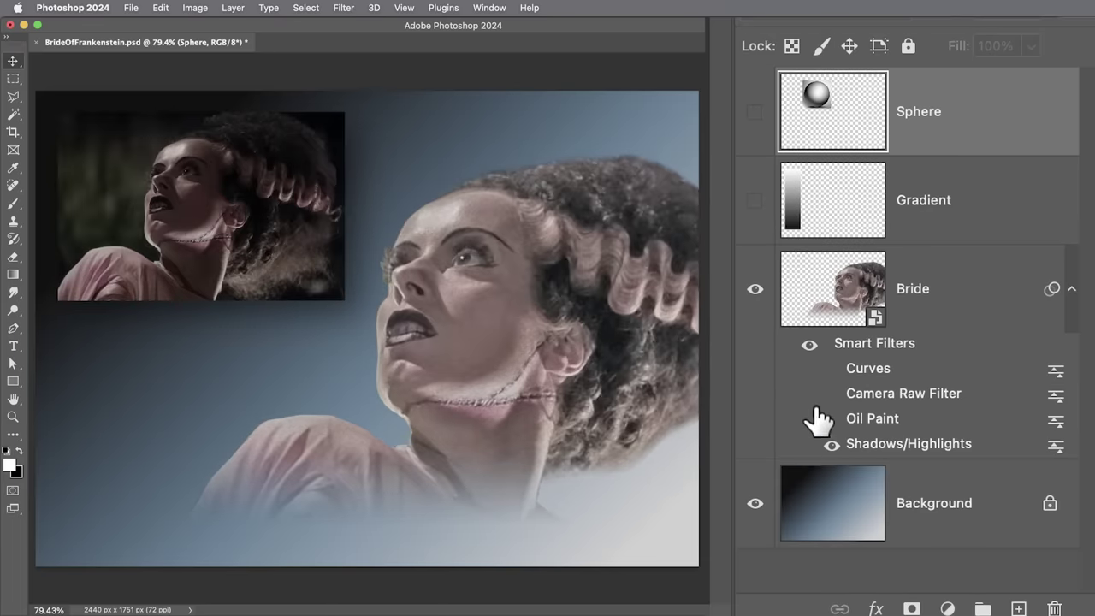
{"action": "left_click", "coordinate": [831, 419]}
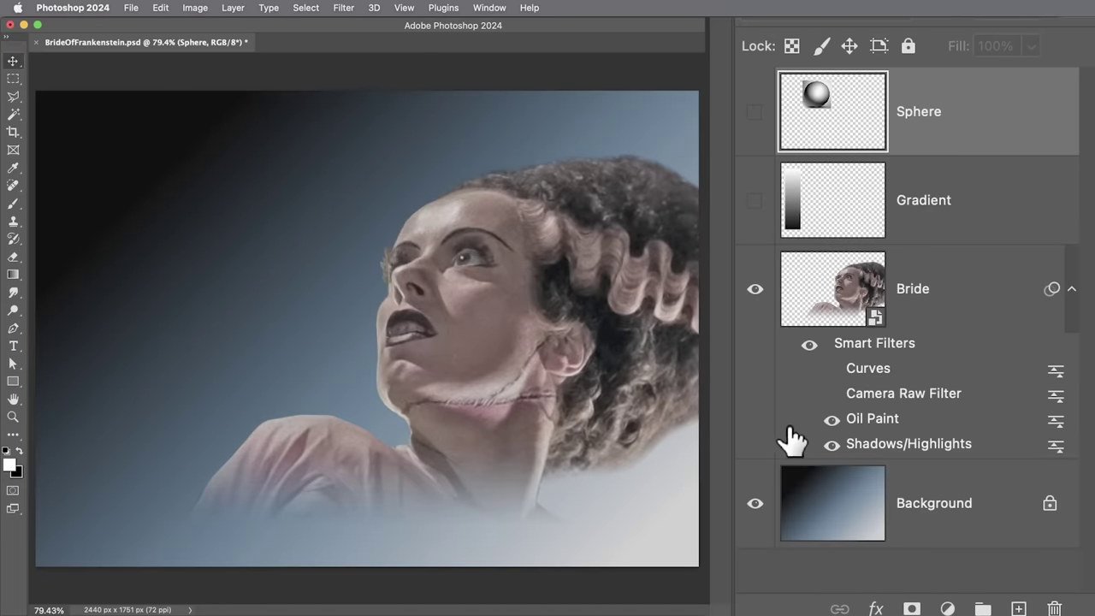
{"action": "left_click", "coordinate": [831, 394]}
{"action": "left_click", "coordinate": [834, 370]}
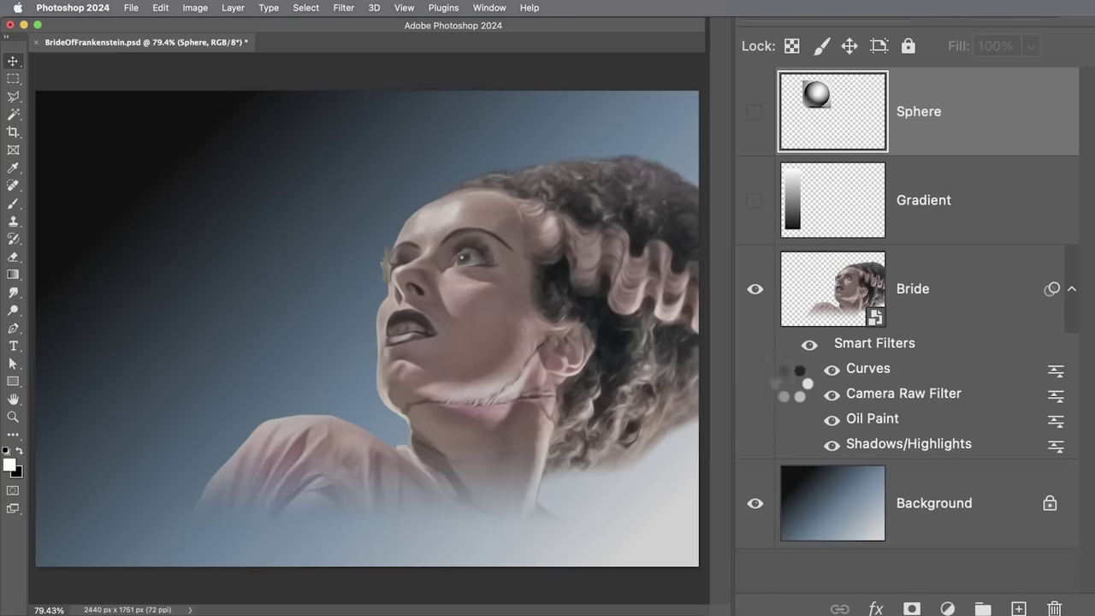
- Collapse the Bride's filter list and make the gradient bar and sphere layers visible
{"action": "left_click", "coordinate": [1070, 289]}
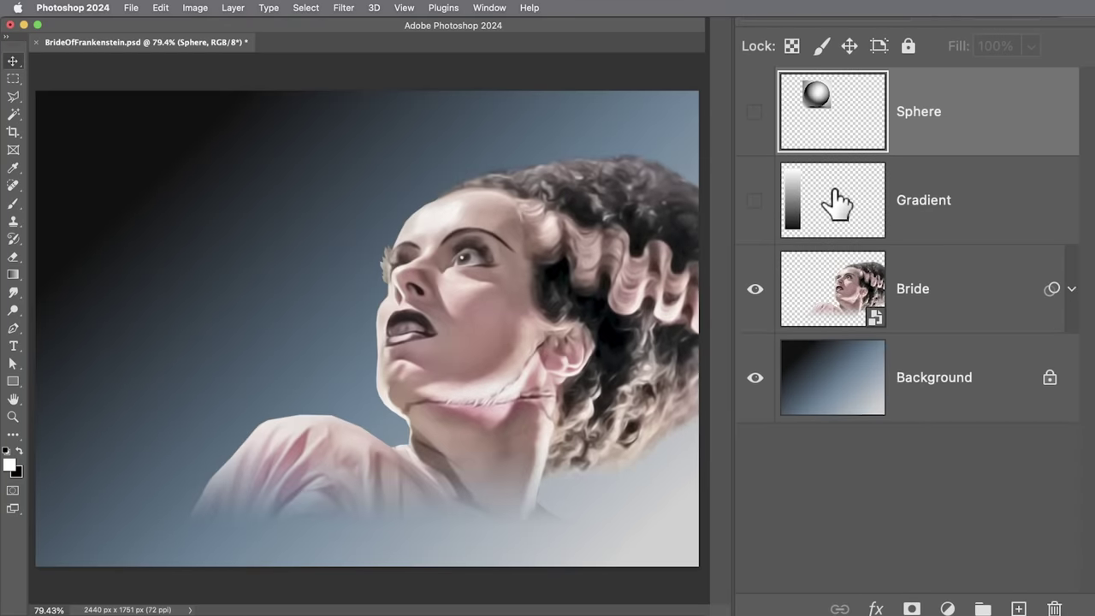
{"action": "left_click", "coordinate": [755, 200]}
{"action": "left_click", "coordinate": [759, 112]}
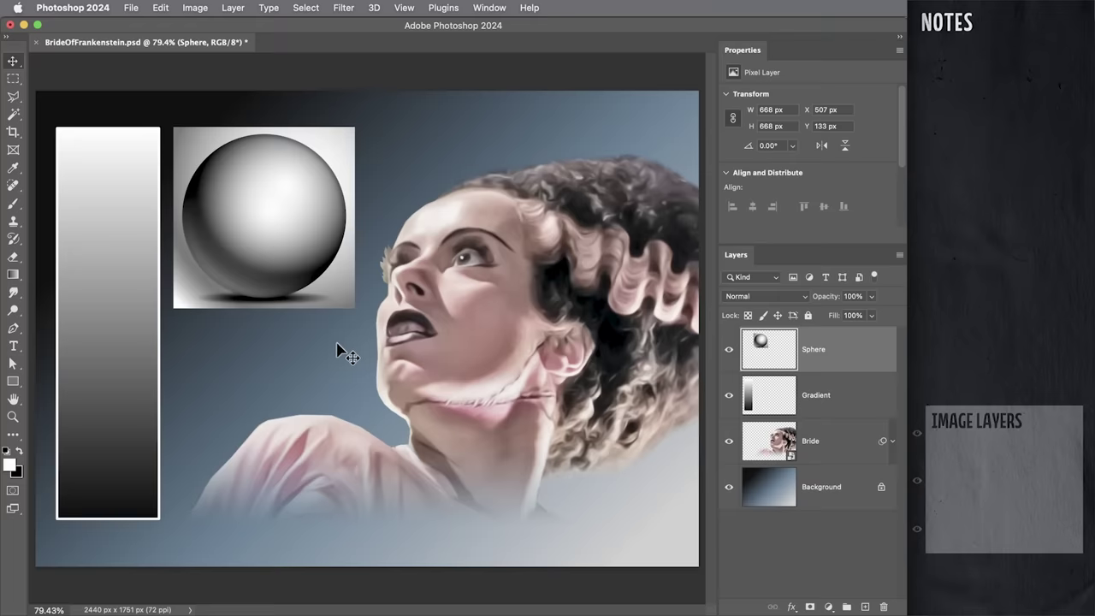
- Add a Black & White adjustment layer at default values and delete its layer mask
{"action": "left_click", "coordinate": [828, 605]}
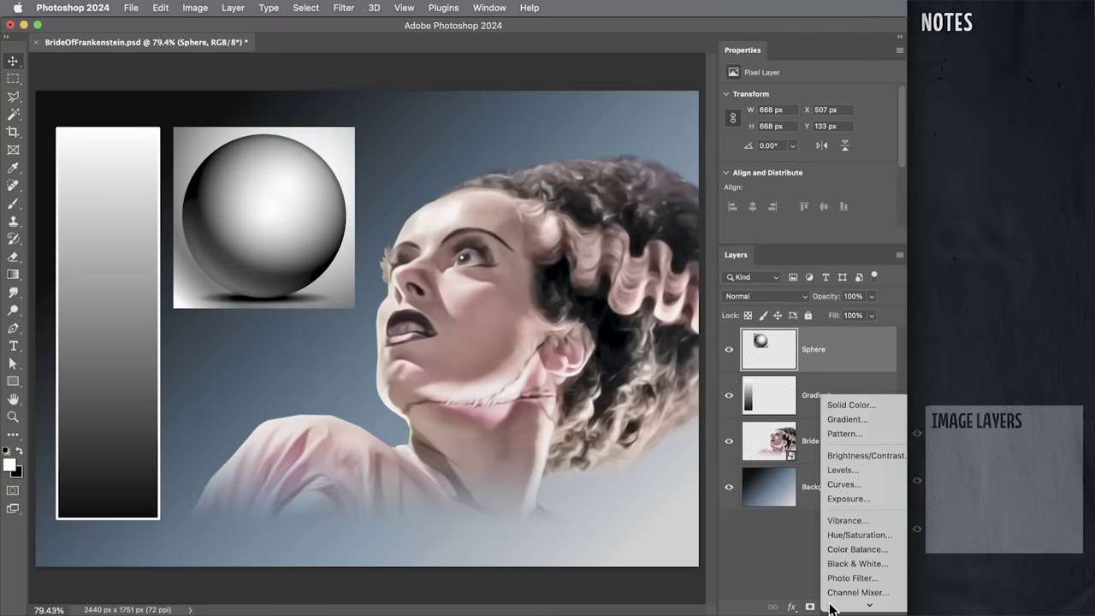
{"action": "left_click", "coordinate": [855, 564]}
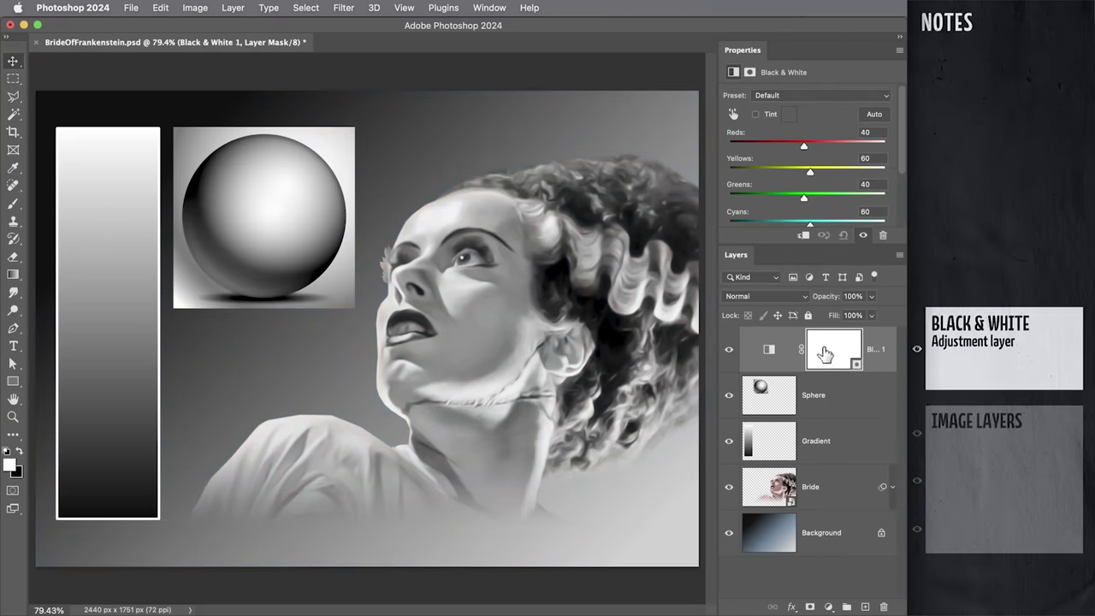
{"action": "right_click", "coordinate": [824, 353]}
{"action": "left_click", "coordinate": [853, 377]}
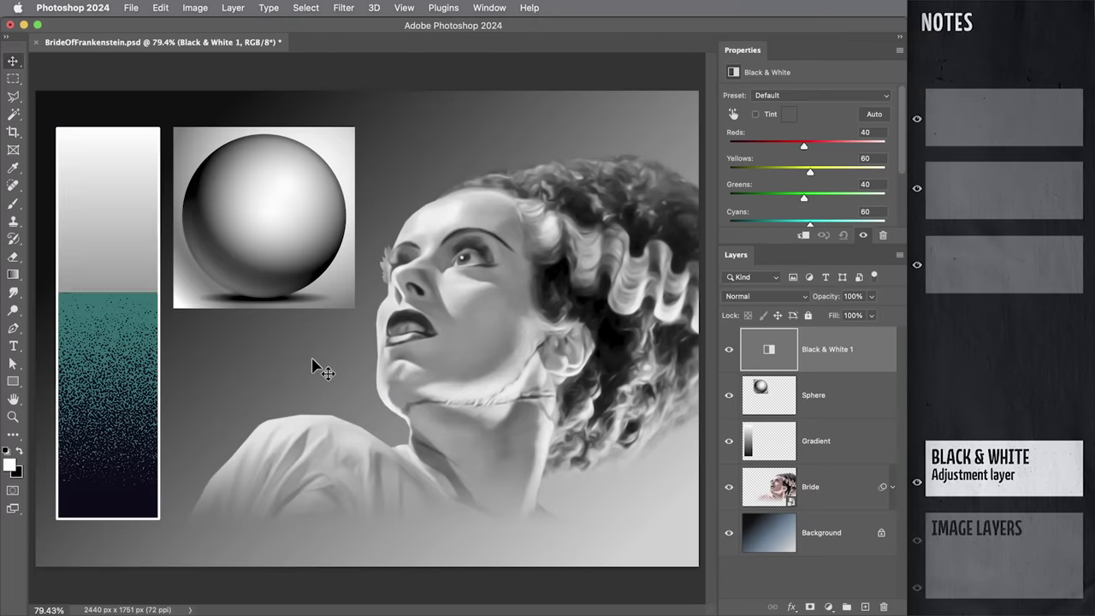
- Add a Posterize adjustment layer with Levels set to 3
{"action": "left_click", "coordinate": [831, 605]}
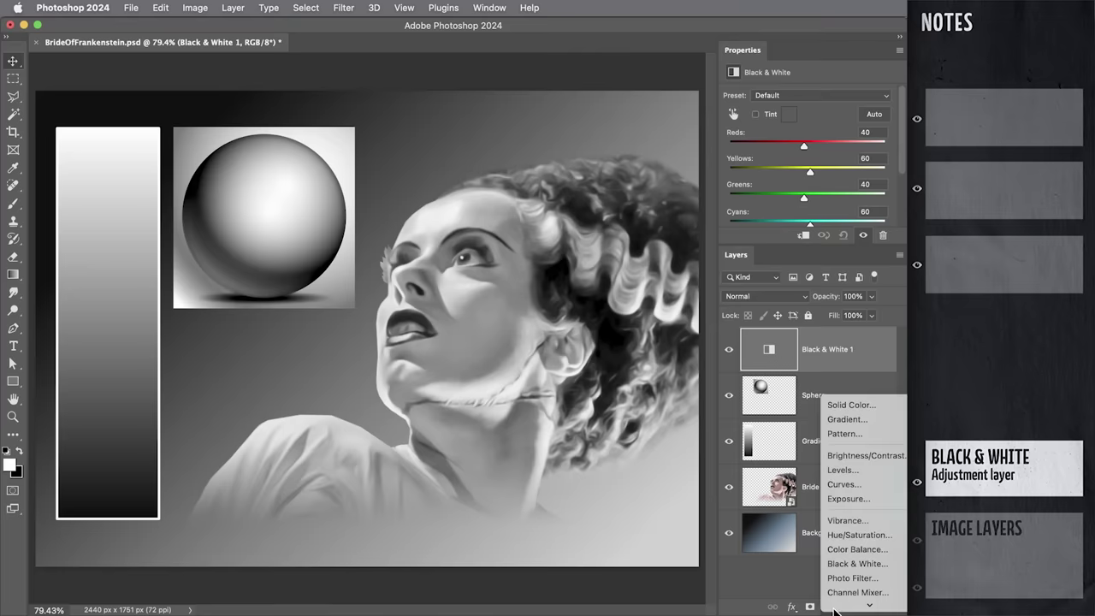
{"action": "left_click", "coordinate": [855, 559]}
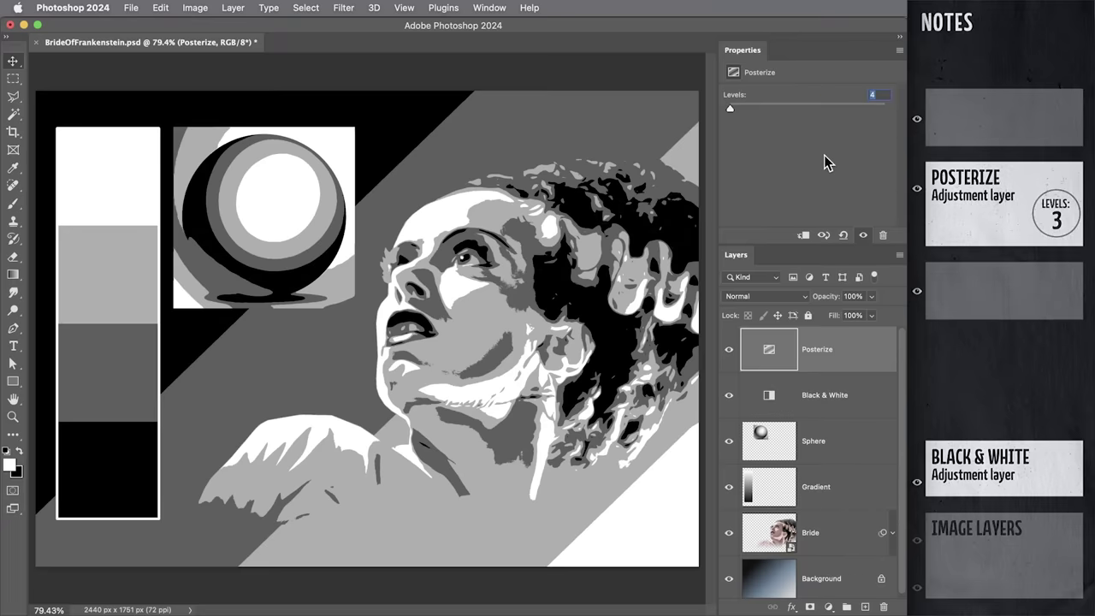
{"action": "type", "text": "3"}
{"action": "key", "text": "Return"}
{"action": "key", "text": "z"}
- Zoom in on the cheek and toggle Posterize off and on to compare, then fit the view
{"action": "left_click_drag", "start_coordinate": [504, 323], "coordinate": [556, 347]}
{"action": "key", "text": "v"}
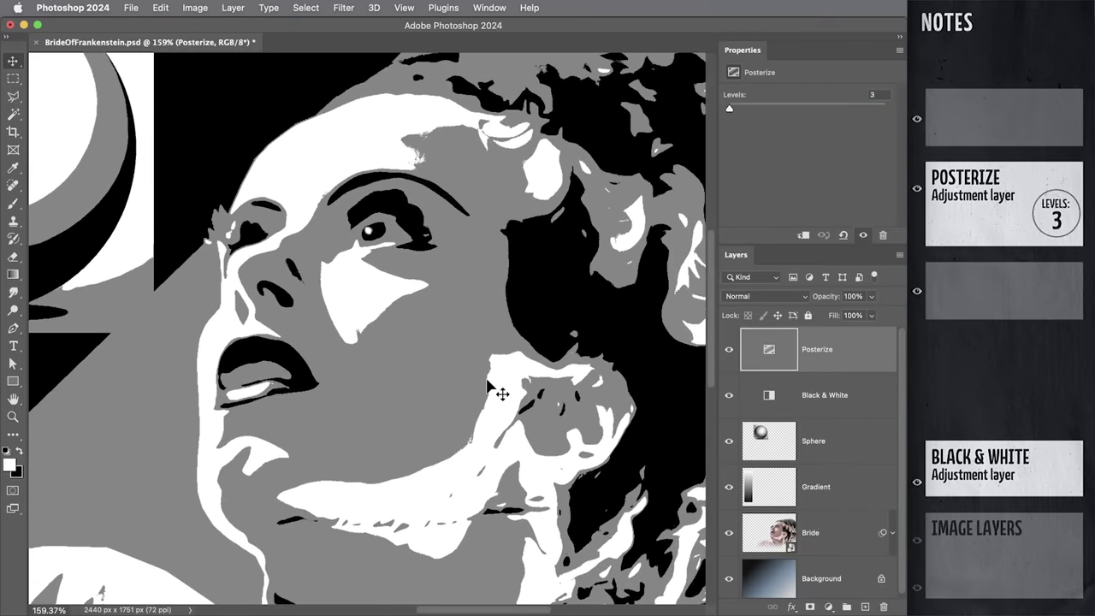
{"action": "left_click", "coordinate": [729, 353]}
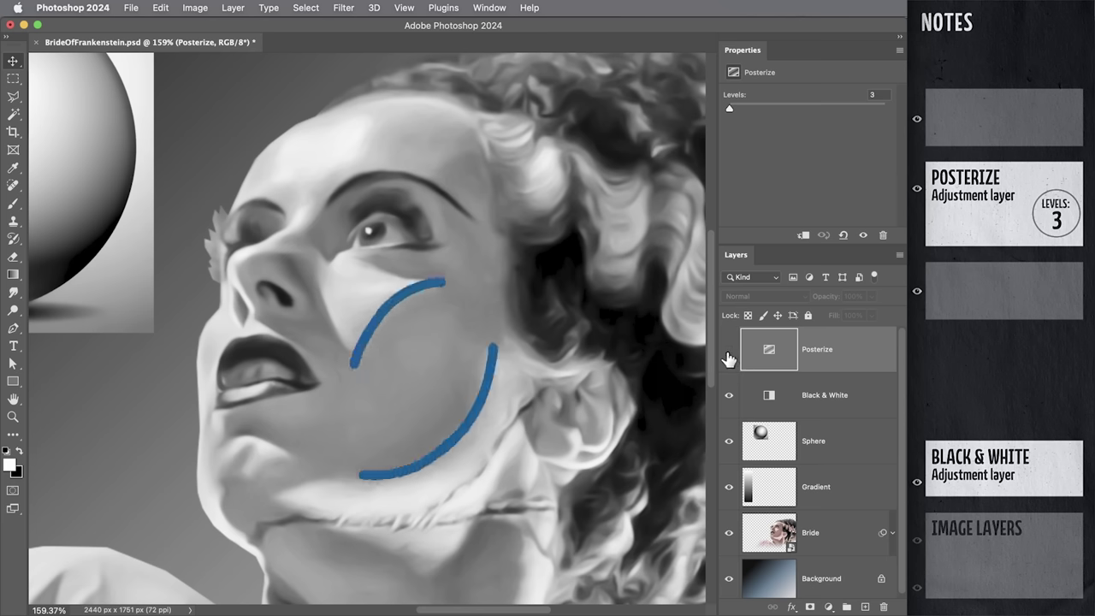
{"action": "left_click", "coordinate": [728, 354]}
{"action": "left_click", "coordinate": [728, 355]}
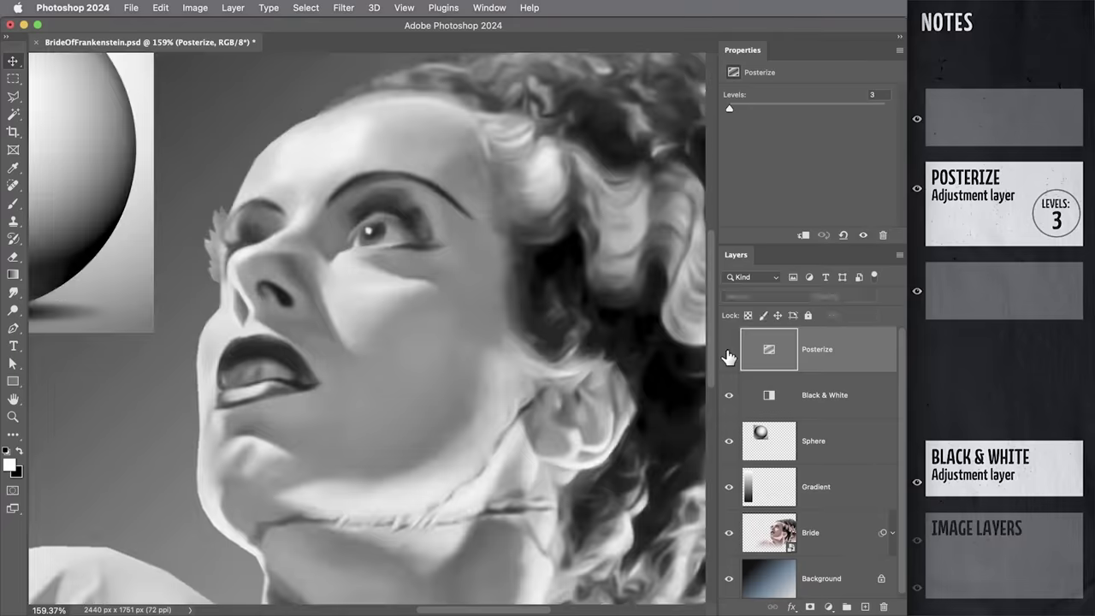
{"action": "left_click", "coordinate": [728, 355]}
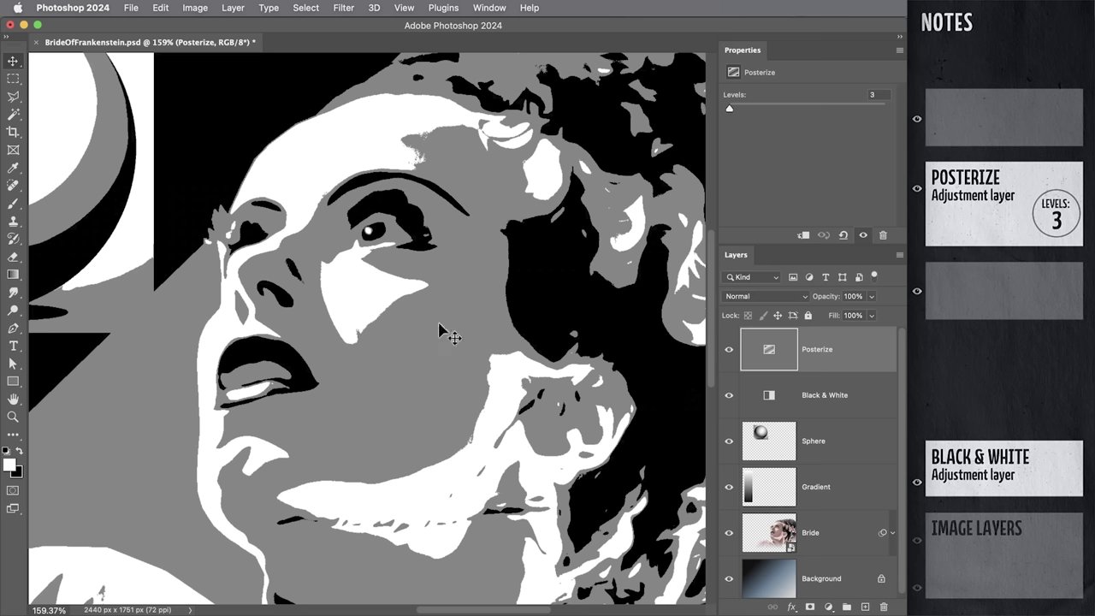
{"action": "key", "text": "super+0"}
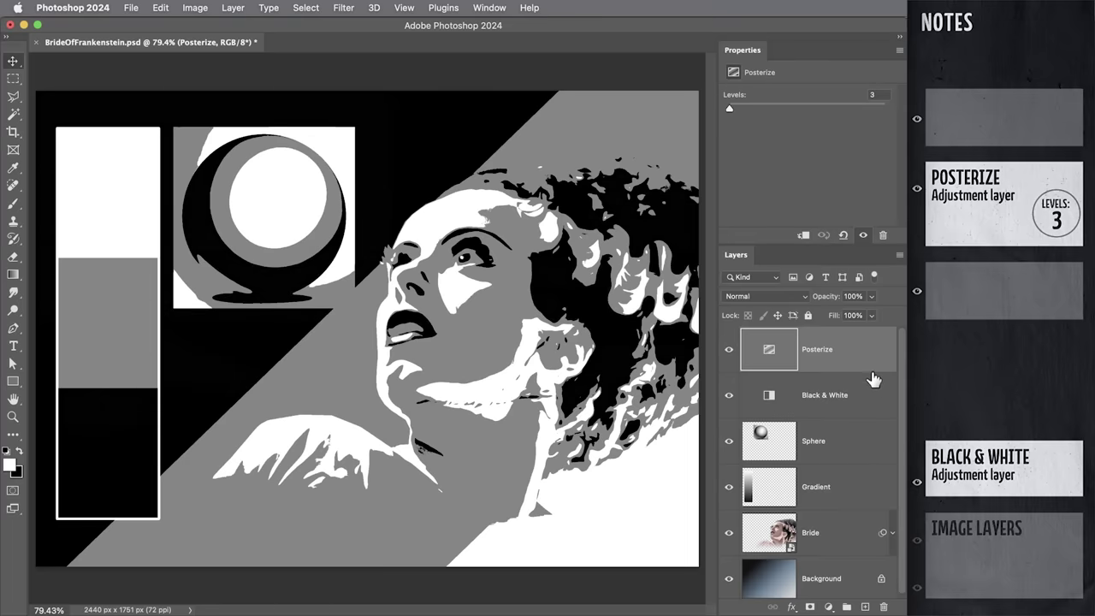
{"action": "left_click", "coordinate": [729, 351]}
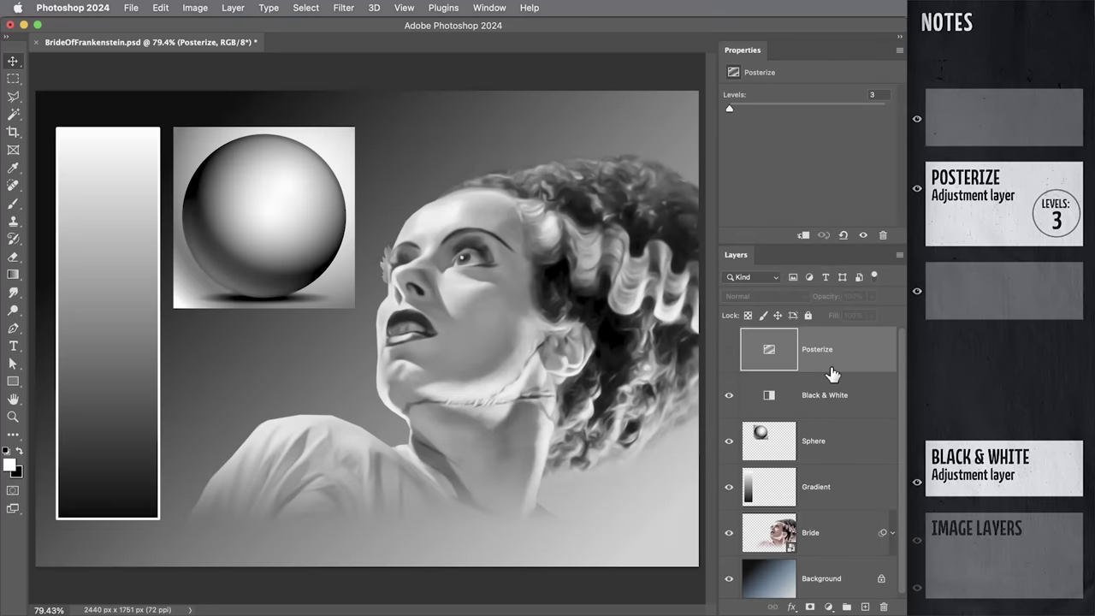
{"action": "left_click", "coordinate": [729, 350]}
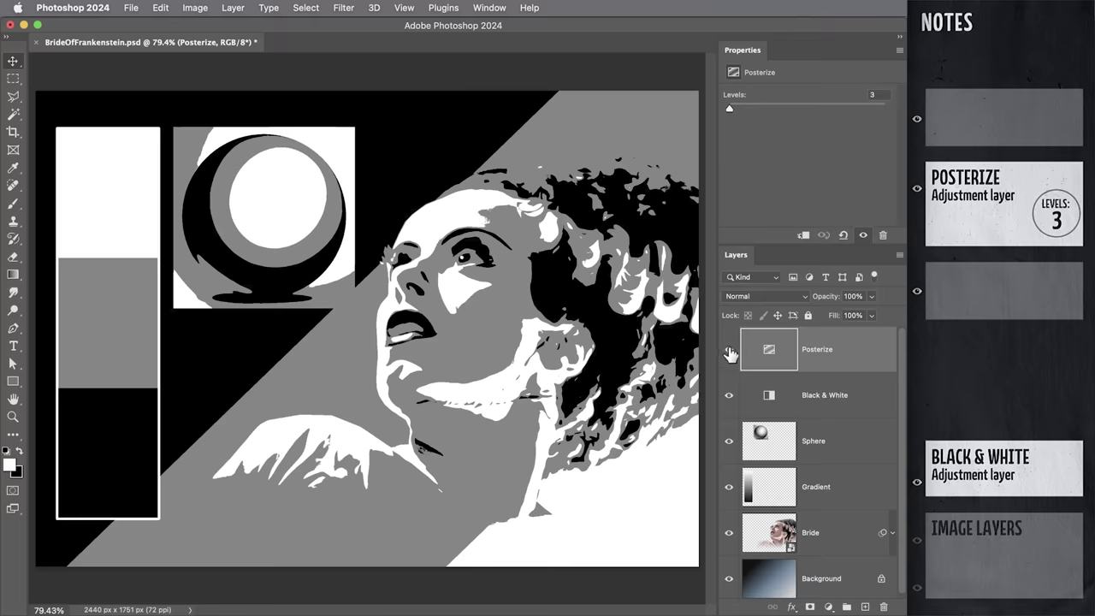
- Create a new layer named 'RETICULATION NOISE' above Black & White
{"action": "left_click", "coordinate": [868, 389]}
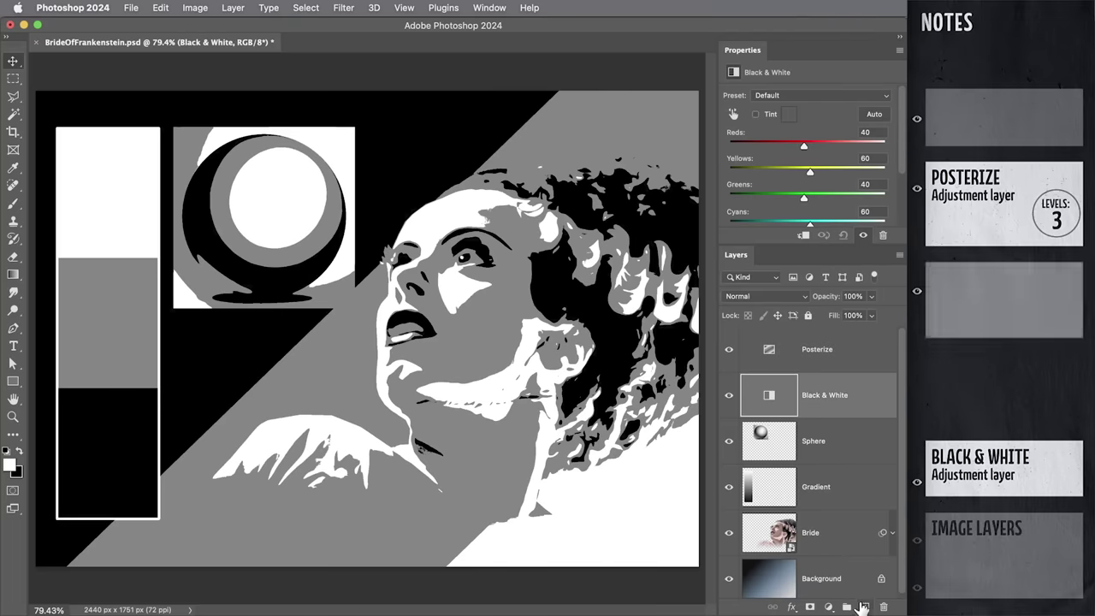
{"action": "left_click", "coordinate": [864, 606]}
{"action": "type", "text": "RETICULATION NOISE"}
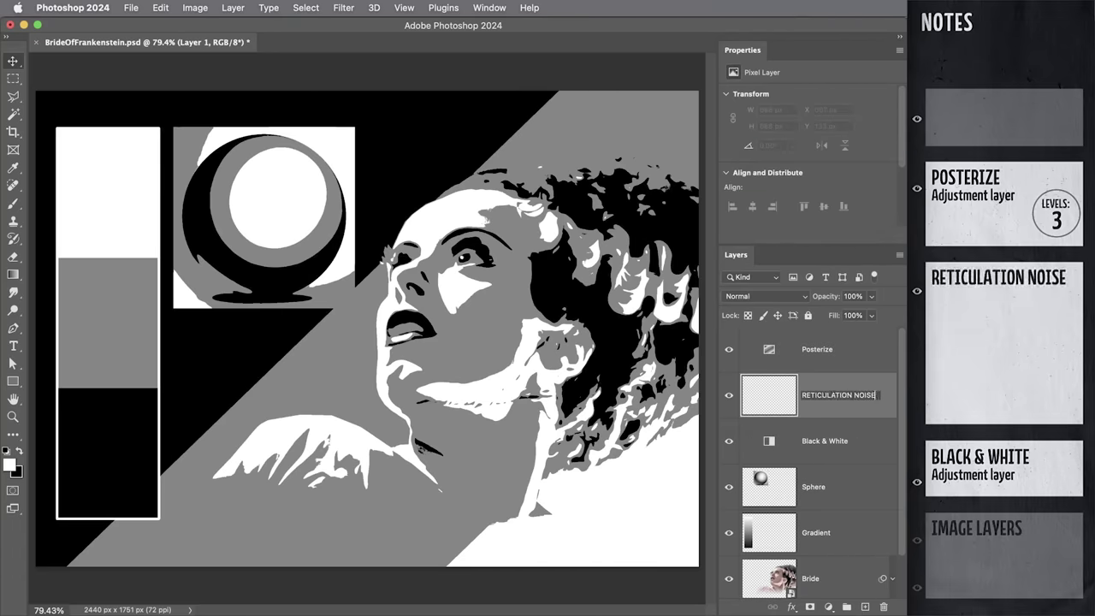
{"action": "key", "text": "Return"}
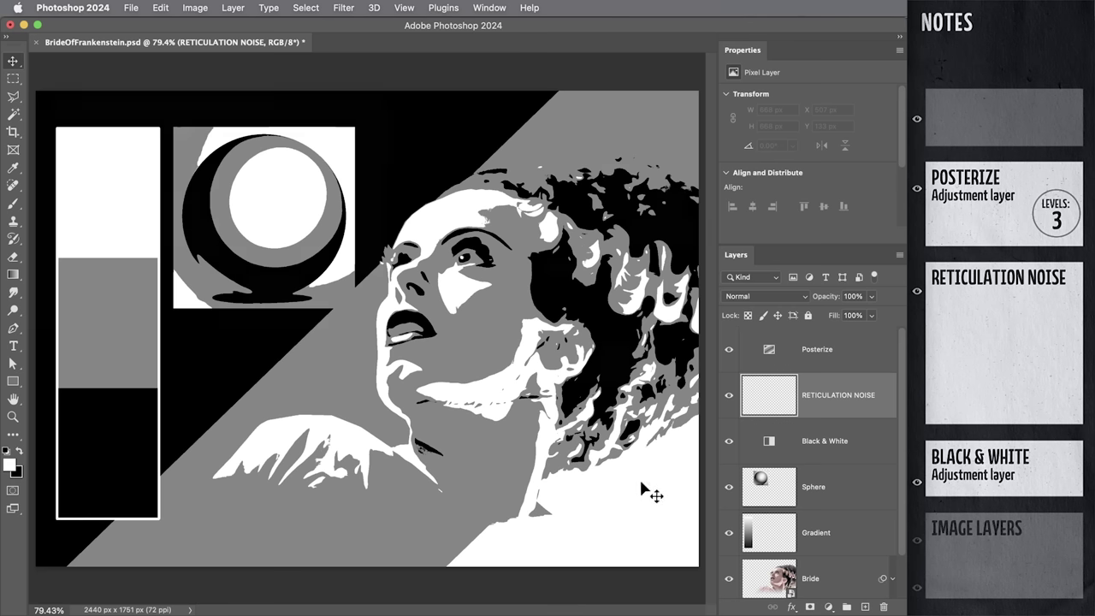
- Show only the noise layer, fill it with black, then set white foreground and black background
{"action": "left_click", "coordinate": [729, 396], "text": "alt"}
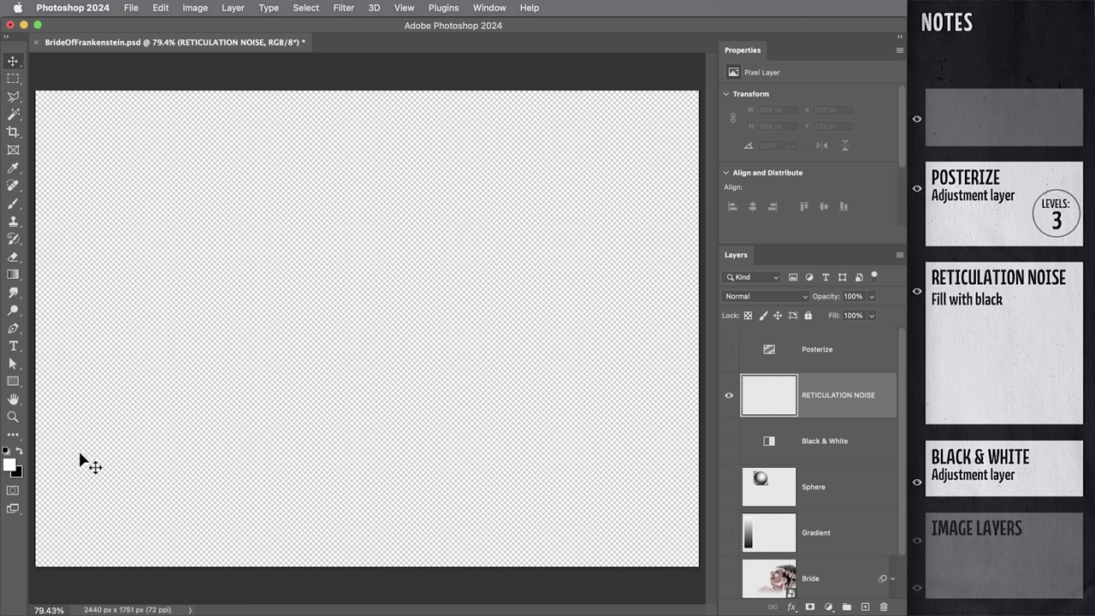
{"action": "key", "text": "d"}
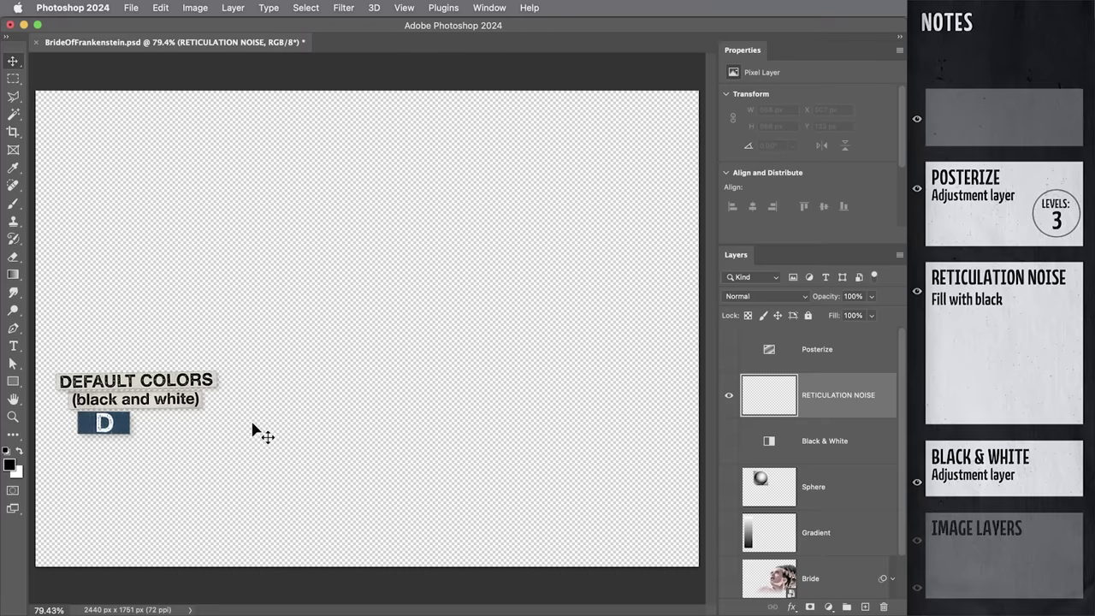
{"action": "key", "text": "alt+BackSpace"}
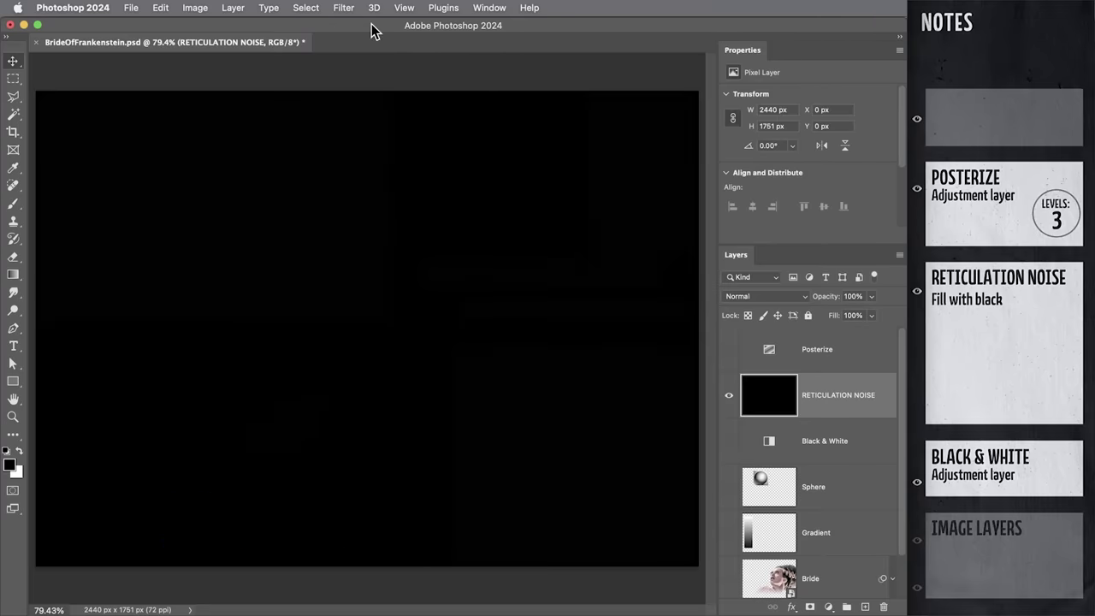
{"action": "left_click", "coordinate": [345, 9]}
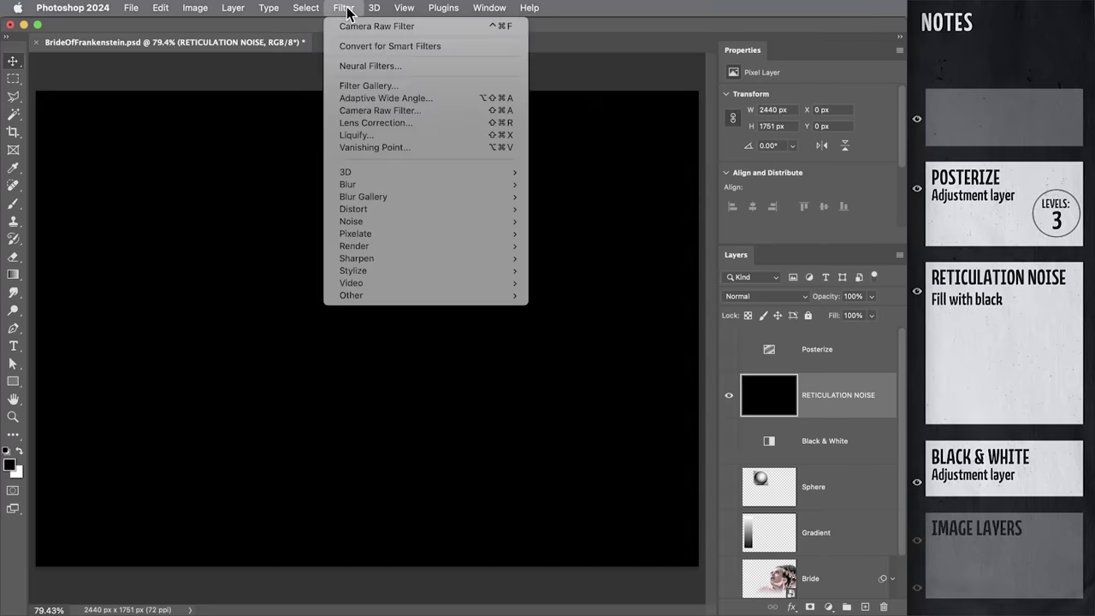
{"action": "left_click", "coordinate": [443, 92]}
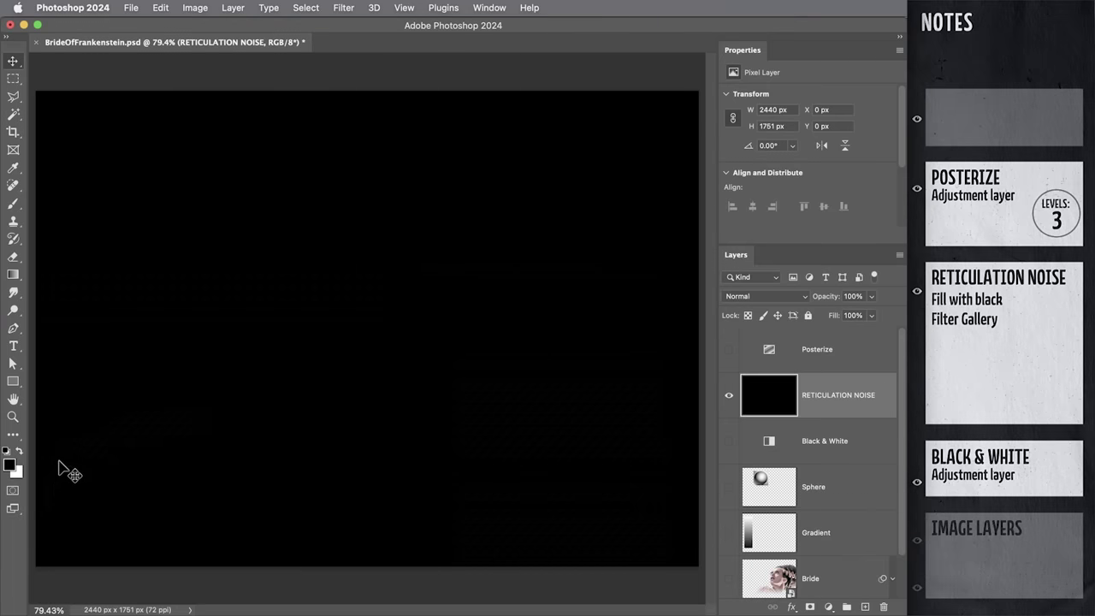
{"action": "key", "text": "x"}
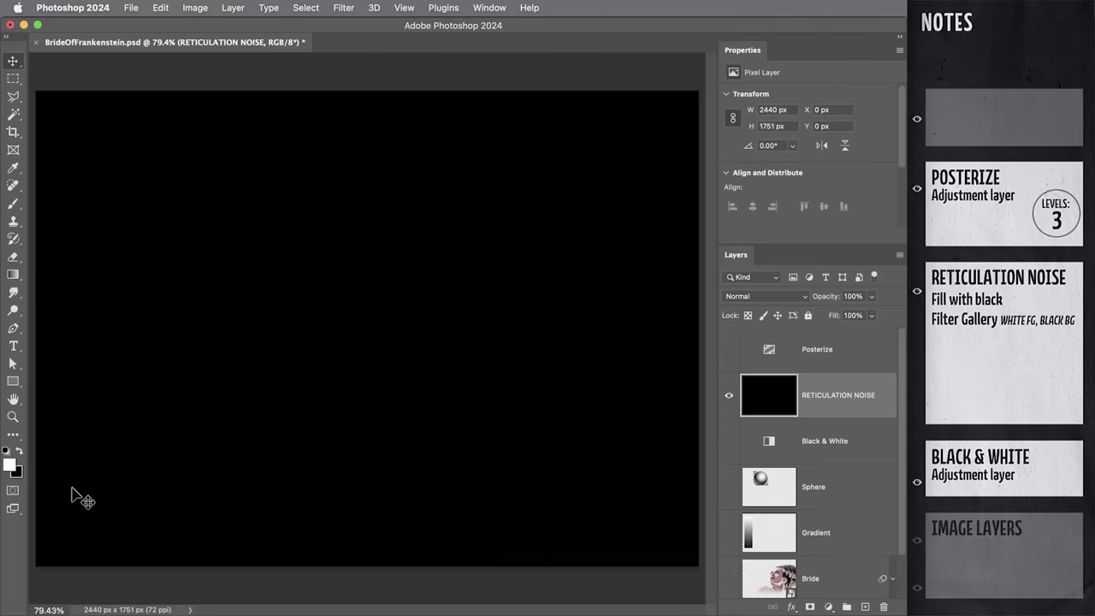
- Apply Filter Gallery's Sketch > Reticulation at density 25 with a lowered foreground level
{"action": "left_click", "coordinate": [345, 8]}
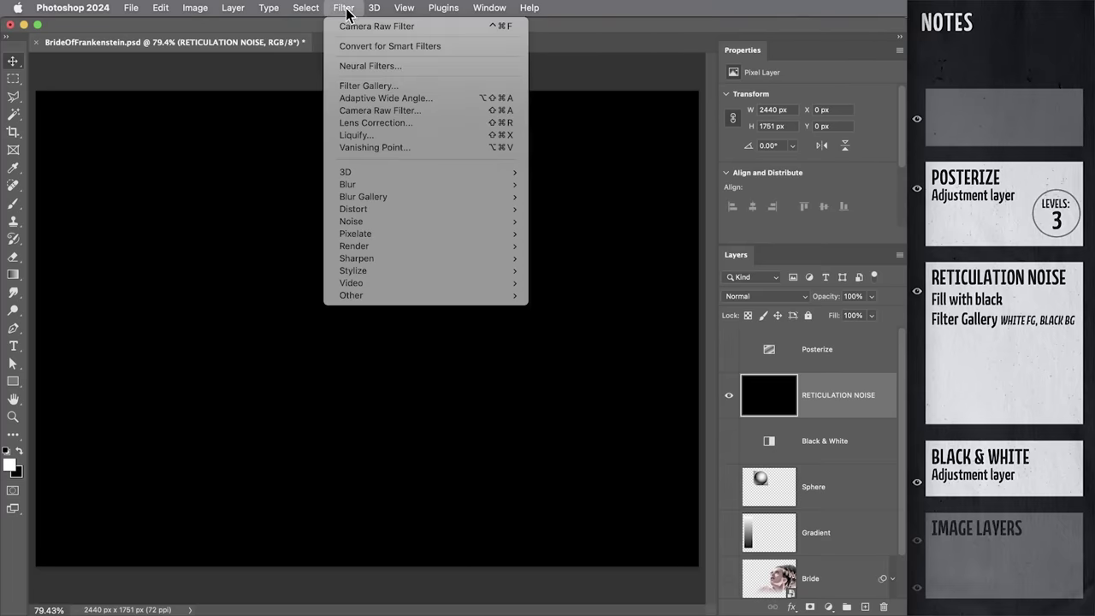
{"action": "left_click", "coordinate": [384, 89]}
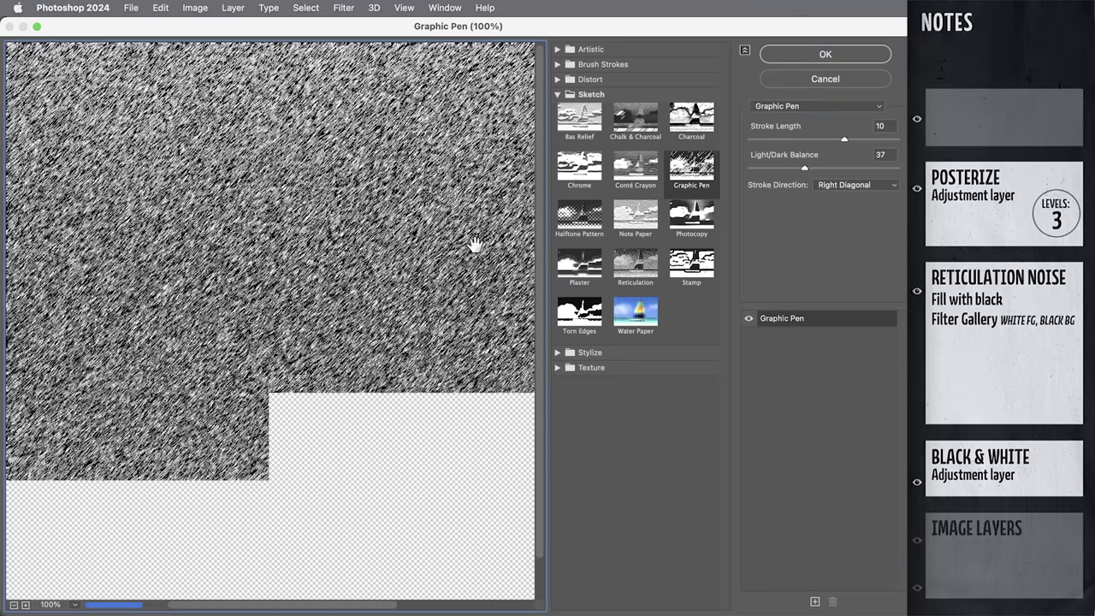
{"action": "left_click", "coordinate": [637, 272]}
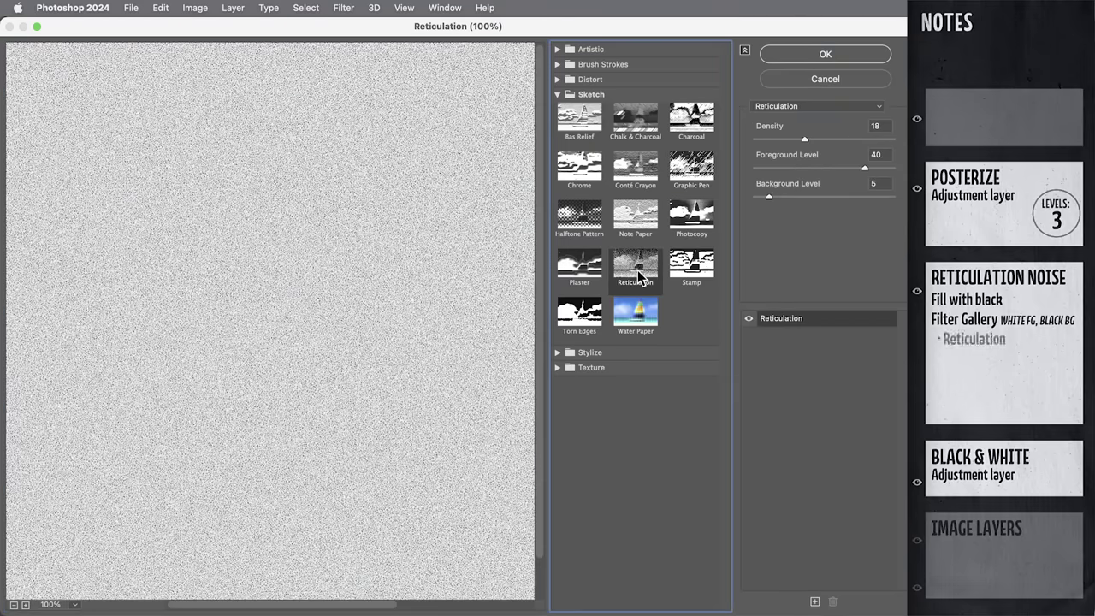
{"action": "key", "text": "alt"}
{"action": "key", "text": "super+plus"}
{"action": "key", "text": "super+plus"}
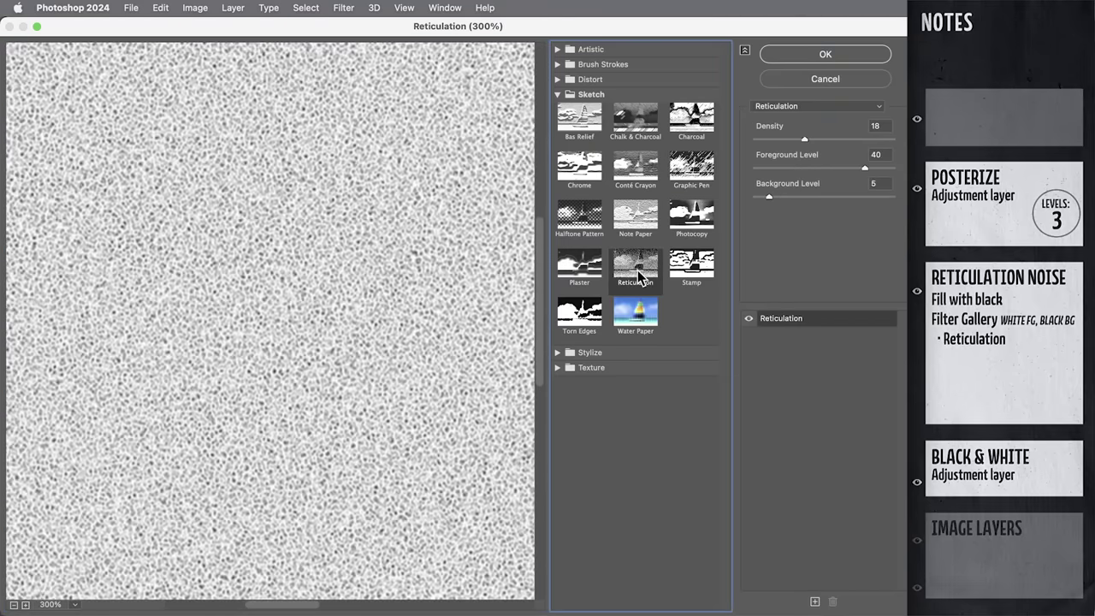
{"action": "key", "text": "super+plus"}
{"action": "key", "text": "super+plus"}
{"action": "key", "text": "super+plus"}
{"action": "key", "text": "super+plus"}
{"action": "key", "text": "super+plus"}
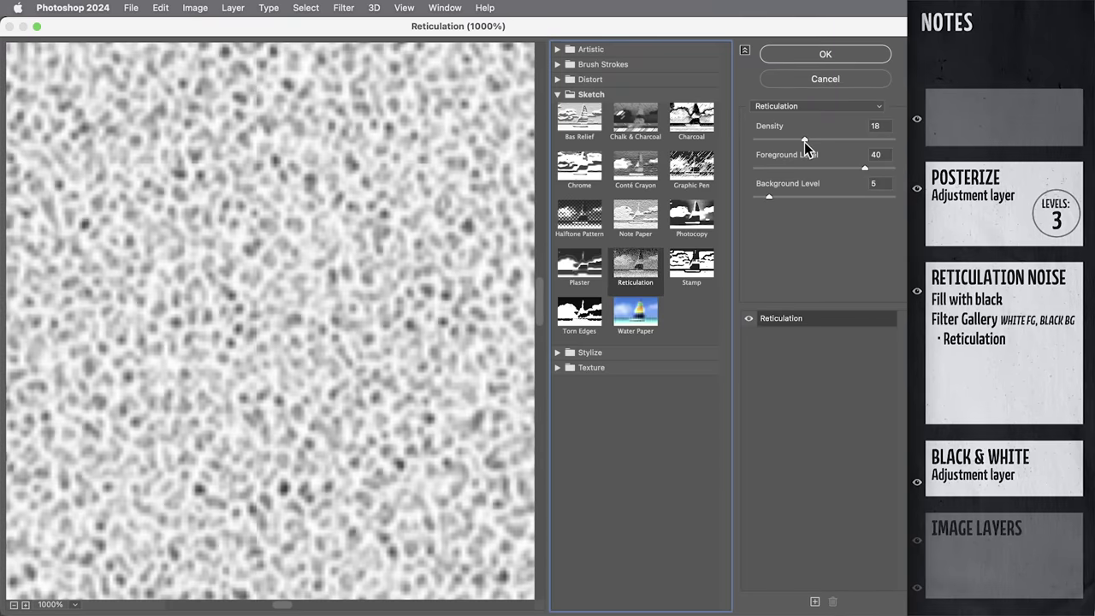
{"action": "mouse_move", "coordinate": [804, 141]}
{"action": "left_mouse_down"}
{"action": "mouse_move", "coordinate": [764, 139]}
{"action": "mouse_move", "coordinate": [877, 141]}
{"action": "mouse_move", "coordinate": [823, 138]}
{"action": "left_mouse_up"}
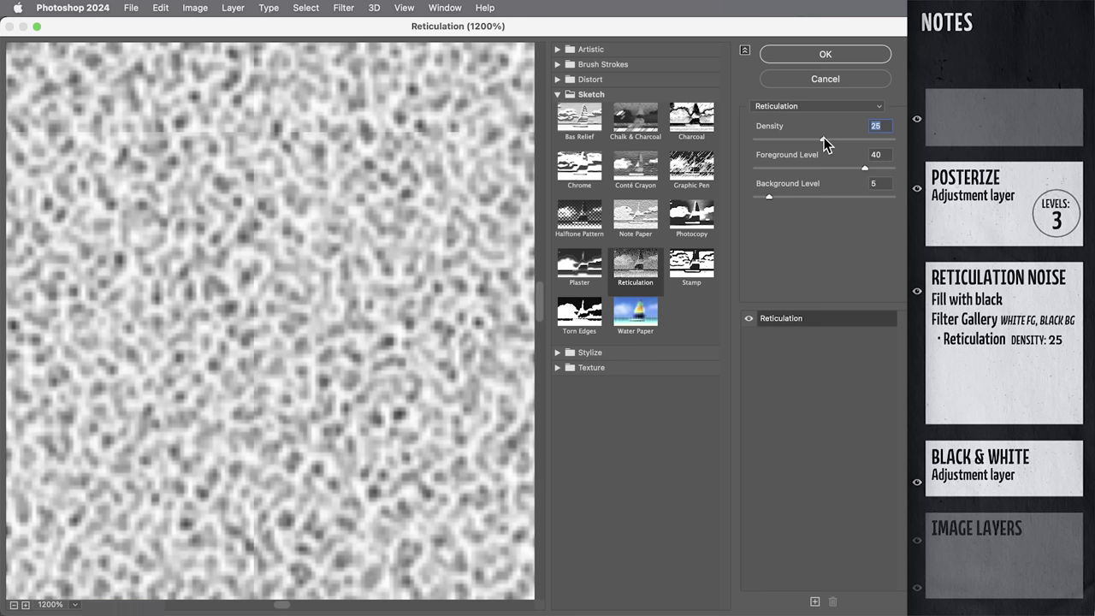
{"action": "left_click_drag", "start_coordinate": [864, 169], "coordinate": [768, 176]}
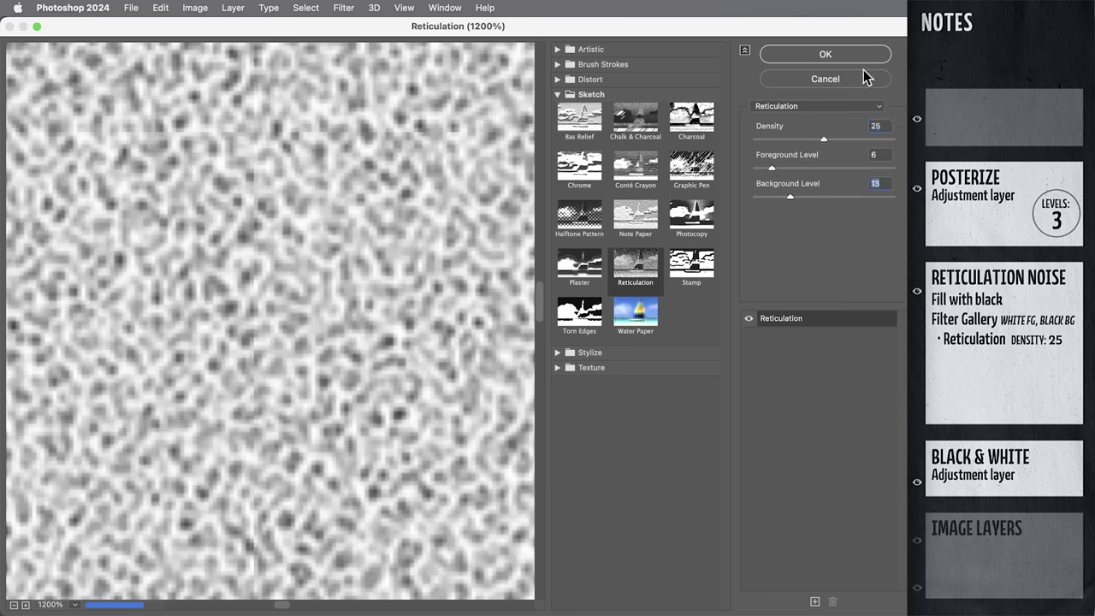
{"action": "left_click", "coordinate": [826, 55]}
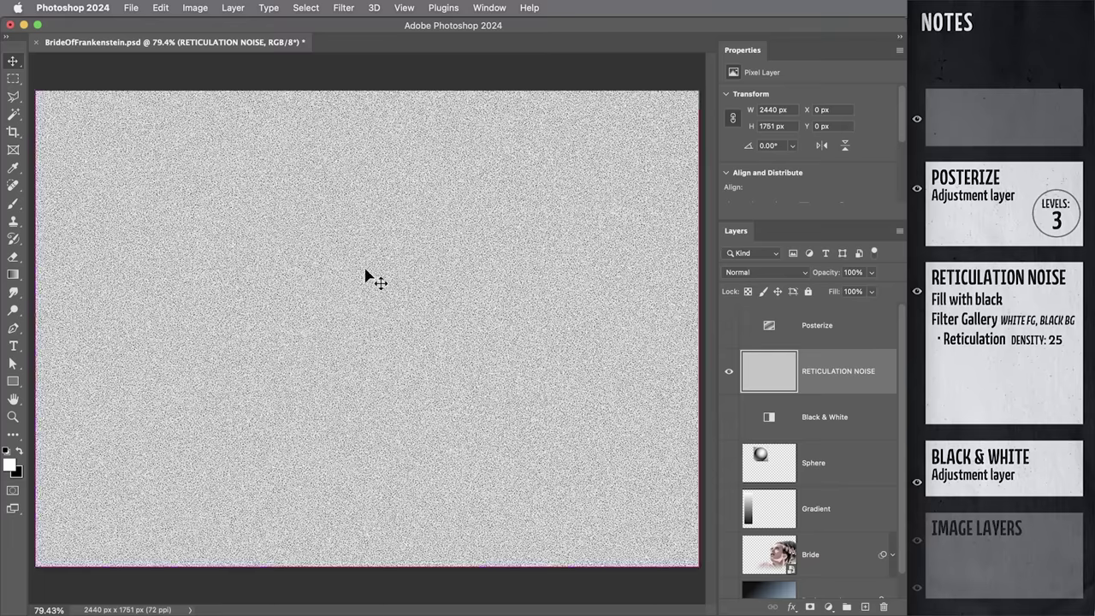
- Apply Levels with midtone gamma 0.35 to the noise, then reopen Levels to check the histogram
{"action": "key", "text": "super+l"}
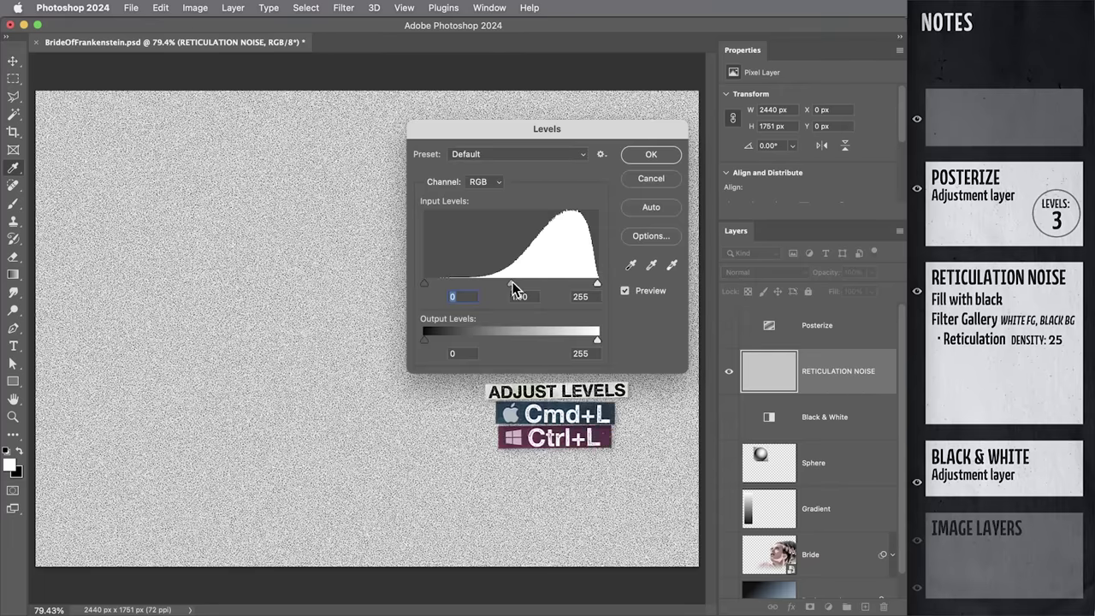
{"action": "left_click_drag", "start_coordinate": [511, 283], "coordinate": [561, 283]}
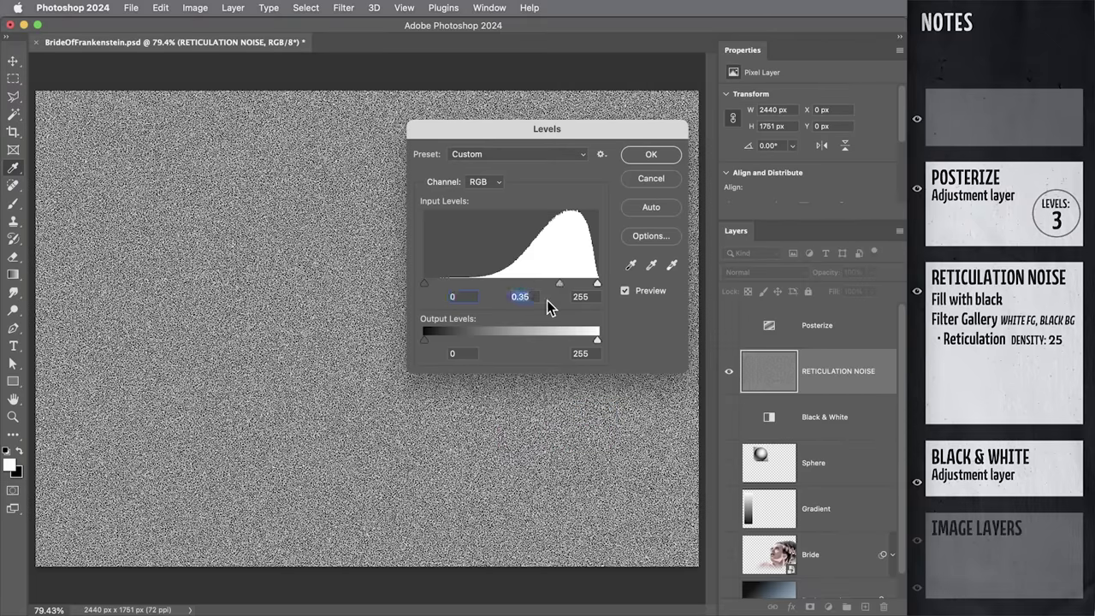
{"action": "left_click", "coordinate": [649, 156]}
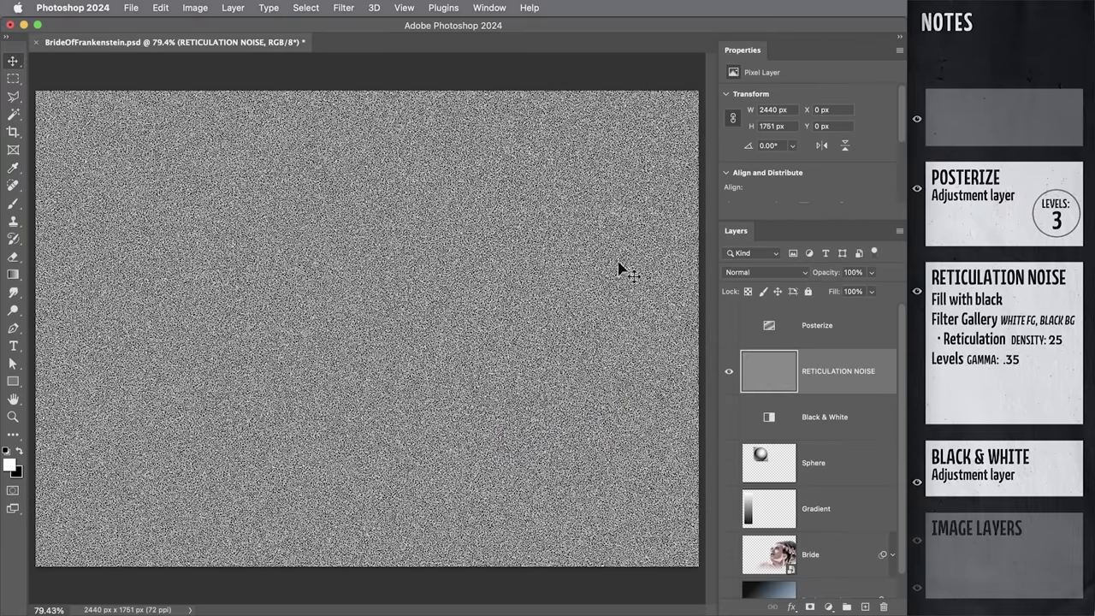
{"action": "key", "text": "super+l"}
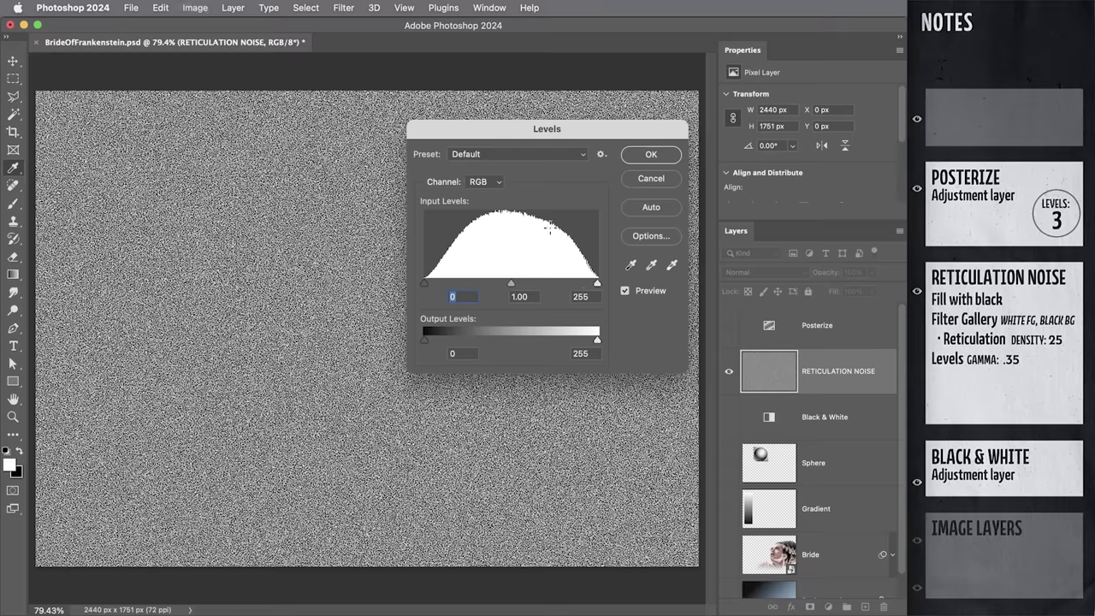
- Cancel Levels and bring the RETICULATION NOISE opacity down to roughly 30–35%
{"action": "left_click", "coordinate": [643, 181]}
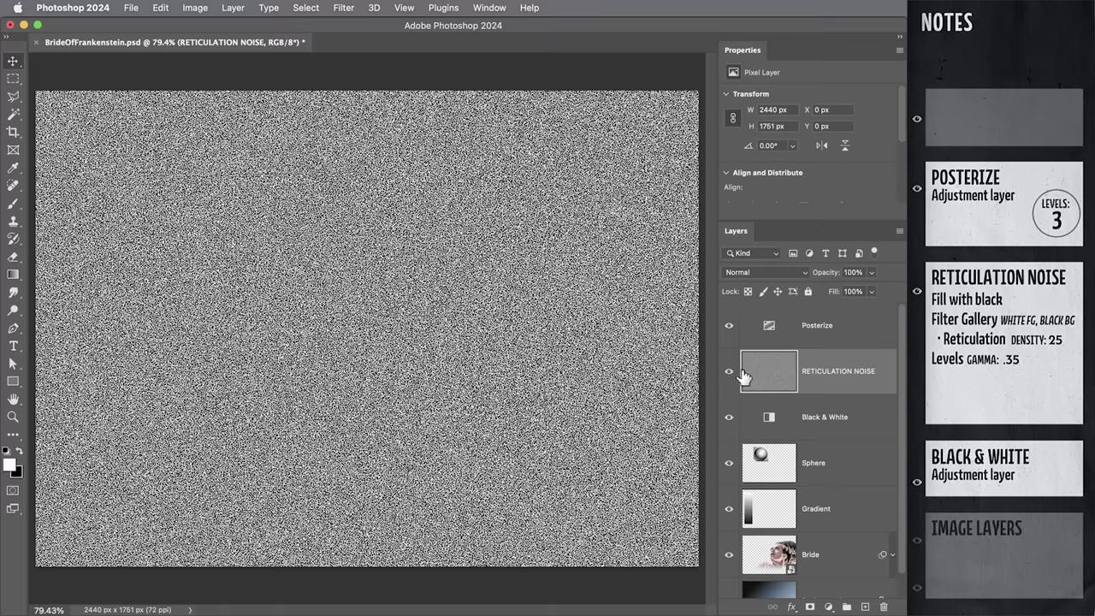
{"action": "left_click", "coordinate": [871, 272]}
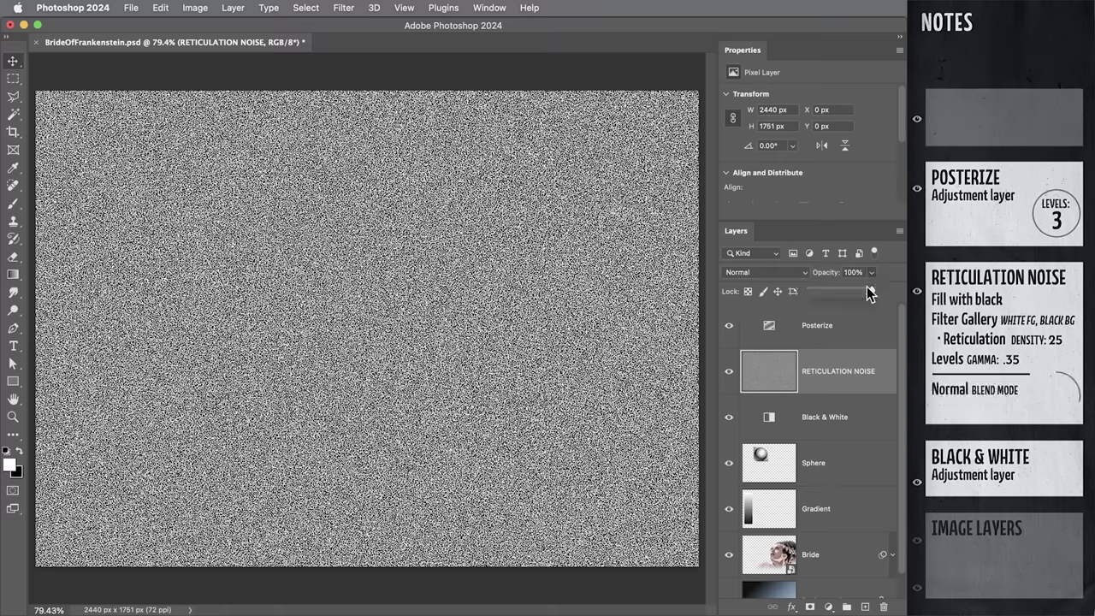
{"action": "left_click_drag", "start_coordinate": [867, 291], "coordinate": [829, 288]}
{"action": "key", "text": "z"}
{"action": "left_click_drag", "start_coordinate": [263, 282], "coordinate": [598, 313]}
{"action": "left_click", "coordinate": [871, 272]}
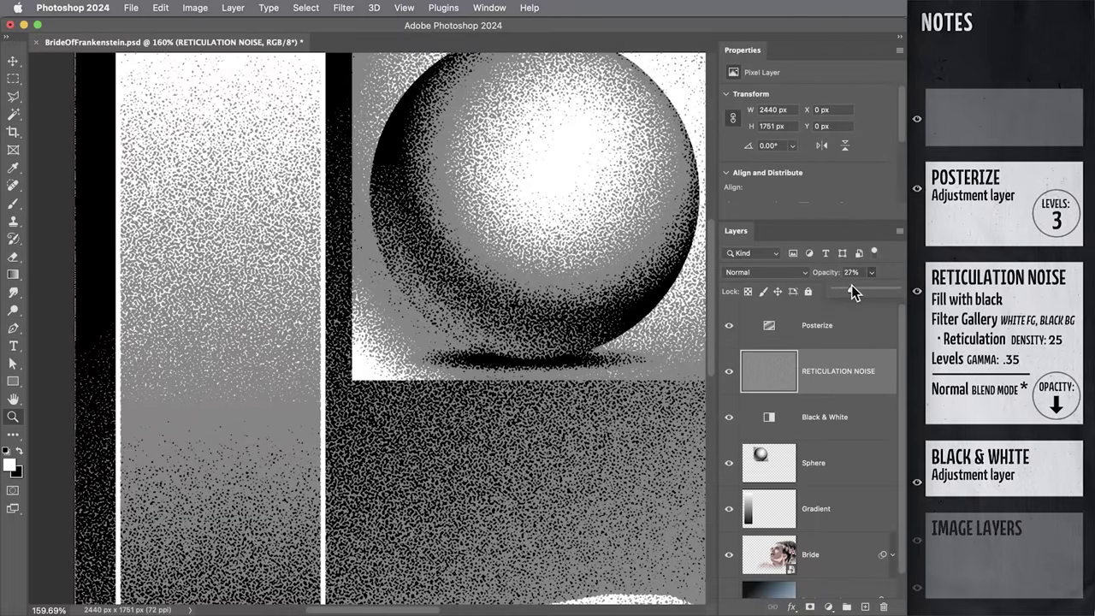
{"action": "mouse_move", "coordinate": [850, 286]}
{"action": "left_mouse_down"}
{"action": "mouse_move", "coordinate": [841, 287]}
{"action": "mouse_move", "coordinate": [859, 287]}
{"action": "left_mouse_up"}
{"action": "left_click_drag", "start_coordinate": [513, 289], "coordinate": [357, 240]}
{"action": "left_click", "coordinate": [871, 273]}
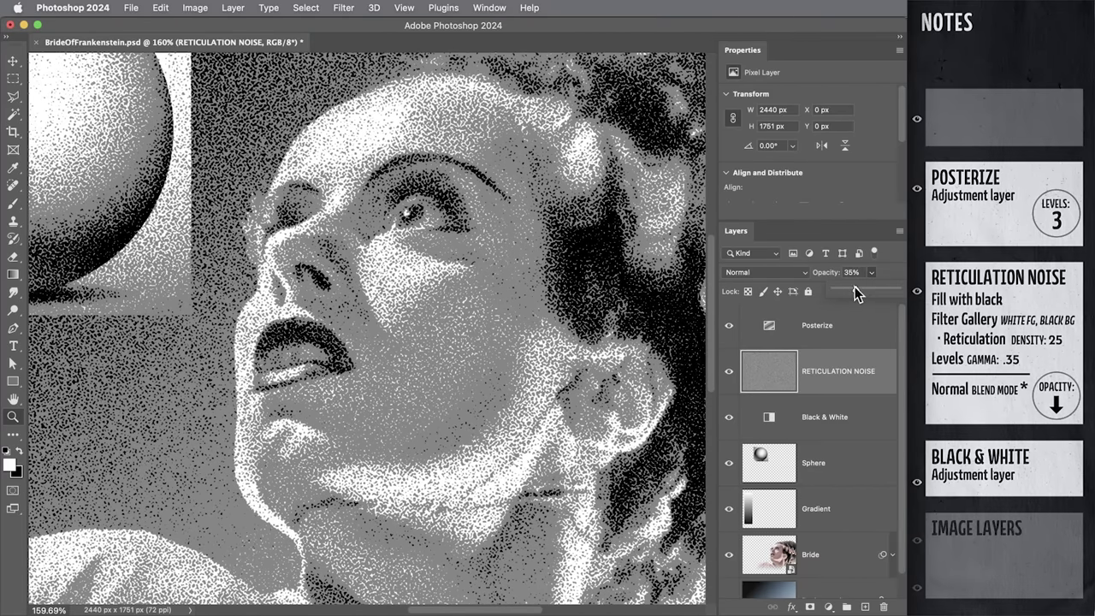
{"action": "left_click_drag", "start_coordinate": [855, 286], "coordinate": [850, 288]}
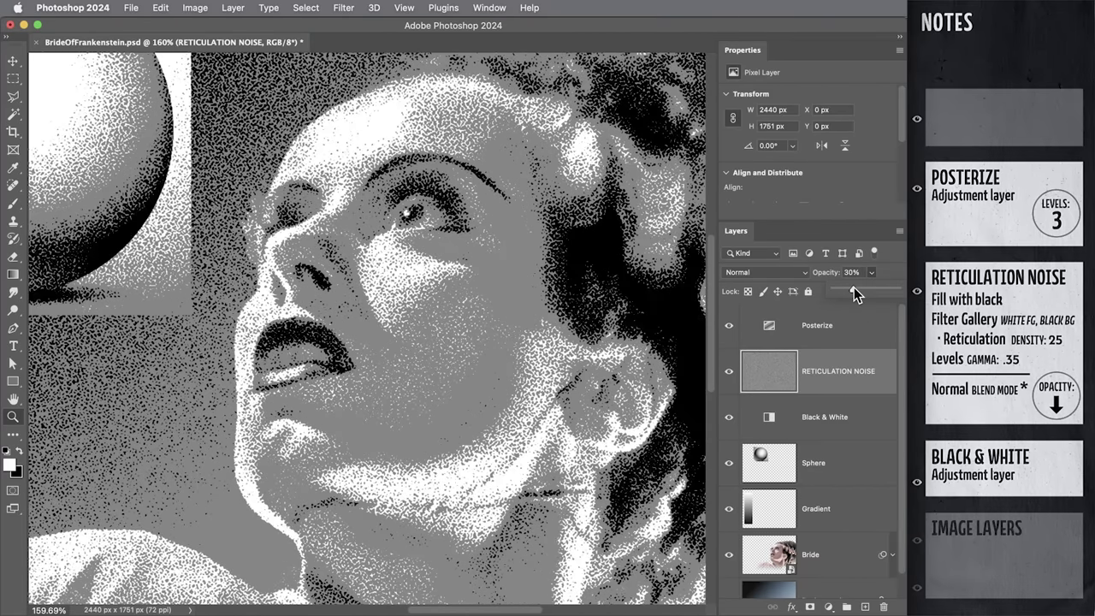
- Compare with the noise hidden, turn Posterize back on, and settle noise opacity at 36%
{"action": "left_click", "coordinate": [728, 373]}
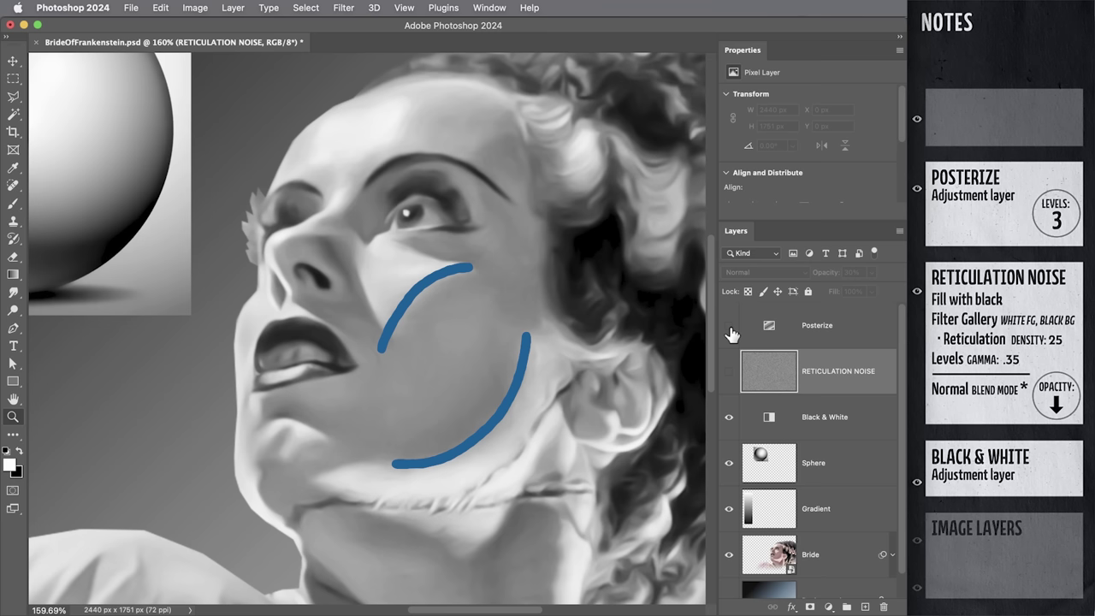
{"action": "left_click", "coordinate": [729, 376]}
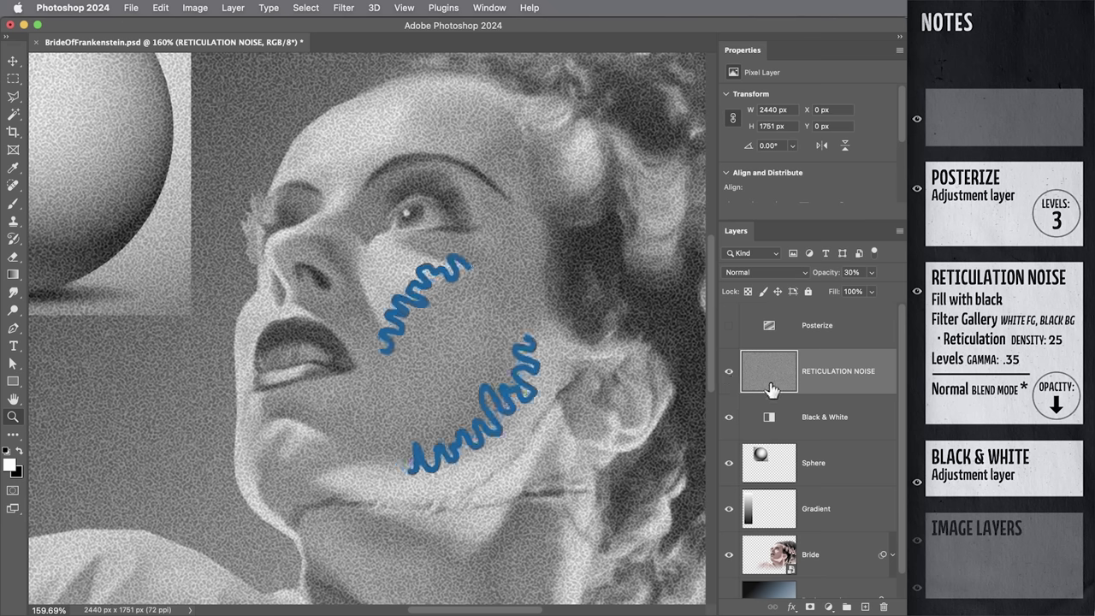
{"action": "key", "text": "v"}
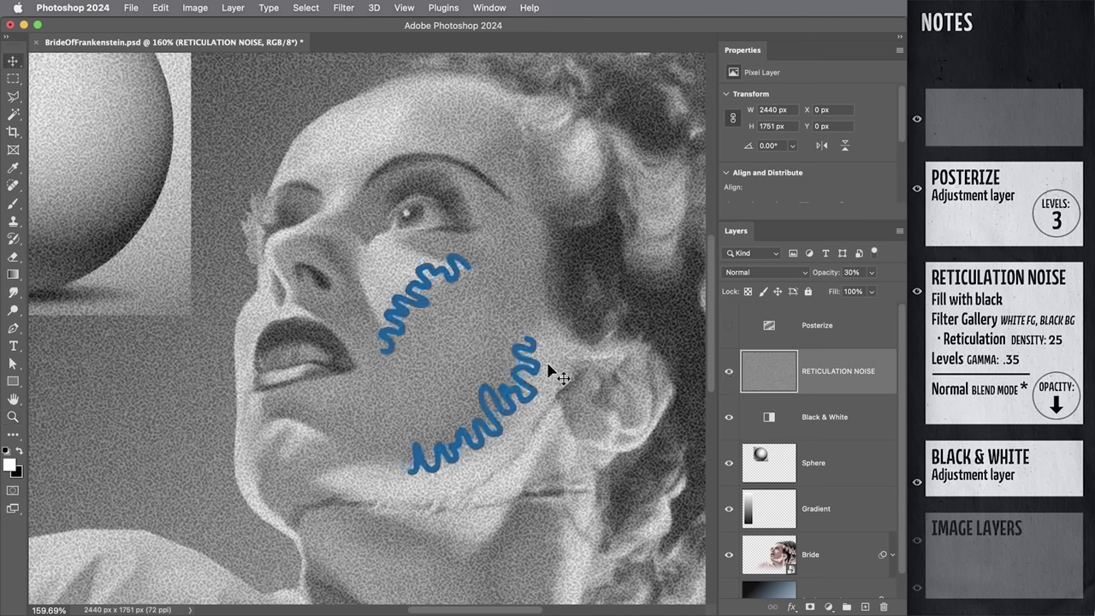
{"action": "left_click", "coordinate": [728, 325]}
{"action": "left_click", "coordinate": [870, 272]}
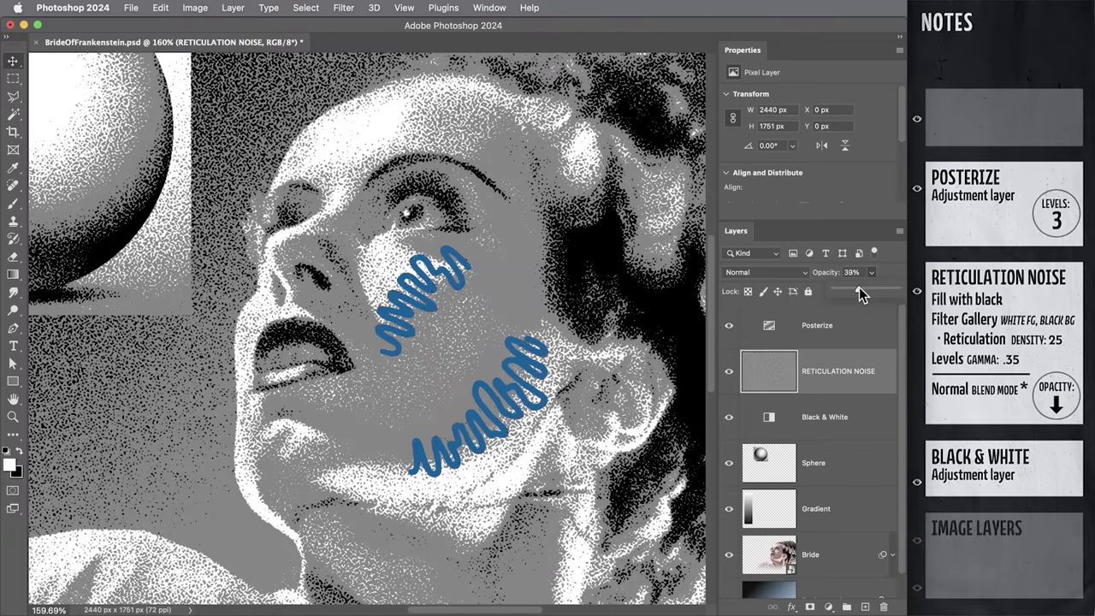
{"action": "mouse_move", "coordinate": [858, 288]}
{"action": "left_mouse_down"}
{"action": "mouse_move", "coordinate": [868, 288]}
{"action": "mouse_move", "coordinate": [857, 288]}
{"action": "left_mouse_up"}
{"action": "scroll", "coordinate": [520, 262], "scroll_direction": "down", "scroll_amount": 5}
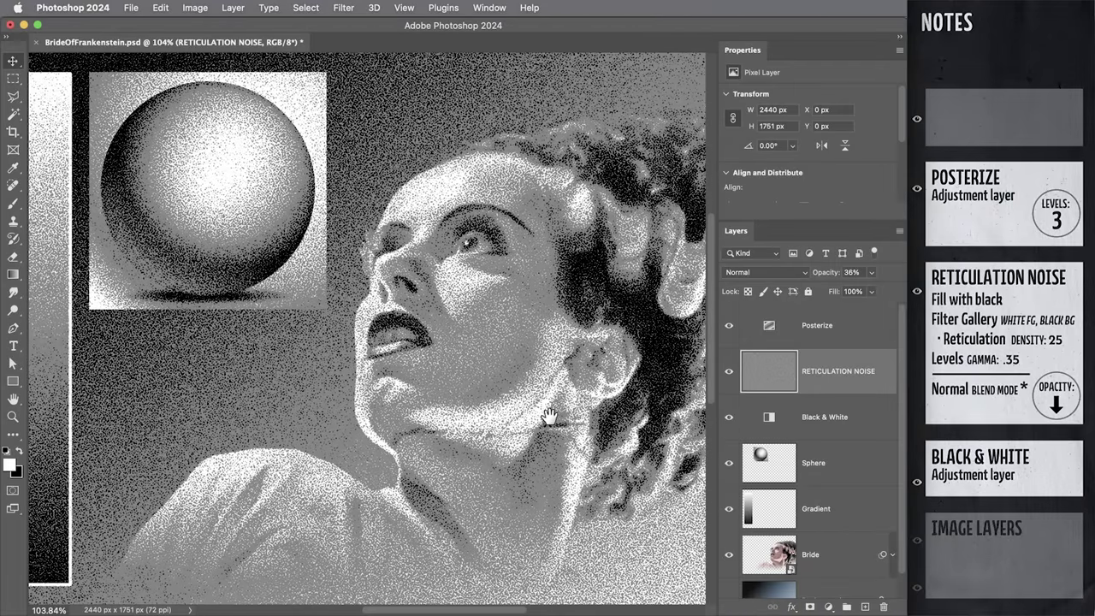
- Scale the RETICULATION NOISE layer up to 3924×2817 px
{"action": "key", "text": "z"}
{"action": "scroll", "coordinate": [530, 359], "scroll_direction": "up", "scroll_amount": 3}
{"action": "key", "text": "v"}
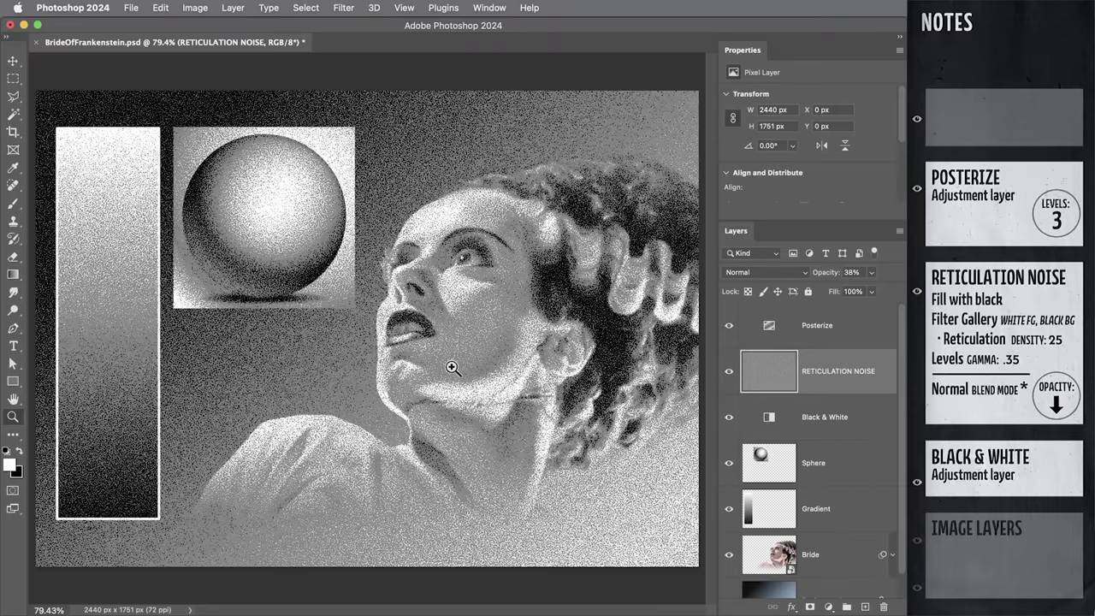
{"action": "key", "text": "super+0"}
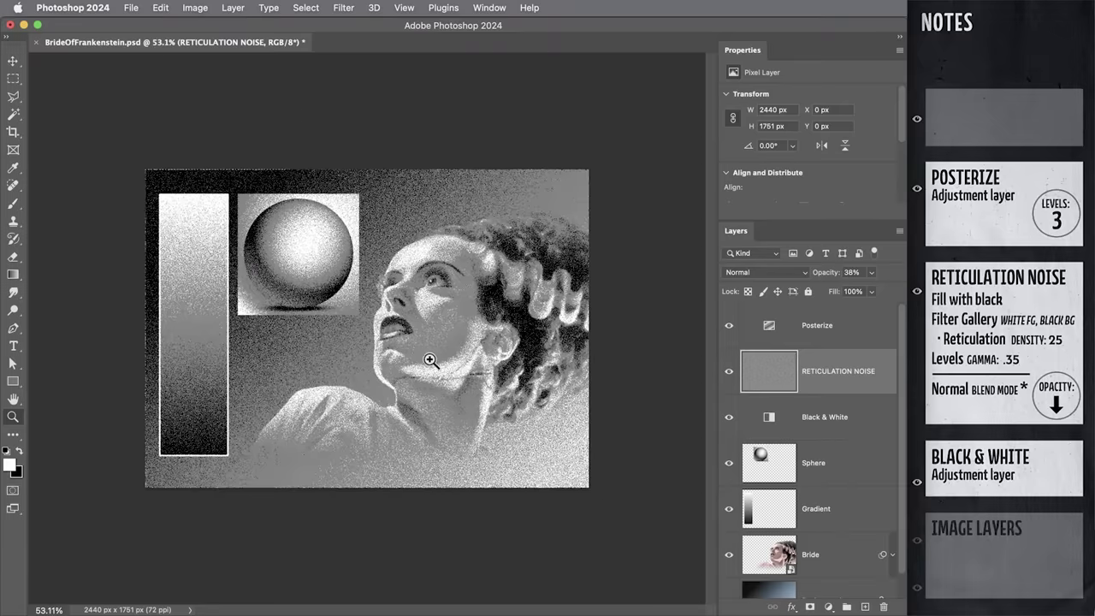
{"action": "left_click_drag", "start_coordinate": [376, 164], "coordinate": [367, 64]}
{"action": "key", "text": "Return"}
- Inspect the coarser grain on the face and set noise opacity to 37%
{"action": "left_click_drag", "start_coordinate": [466, 291], "coordinate": [537, 344]}
{"action": "key", "text": "v"}
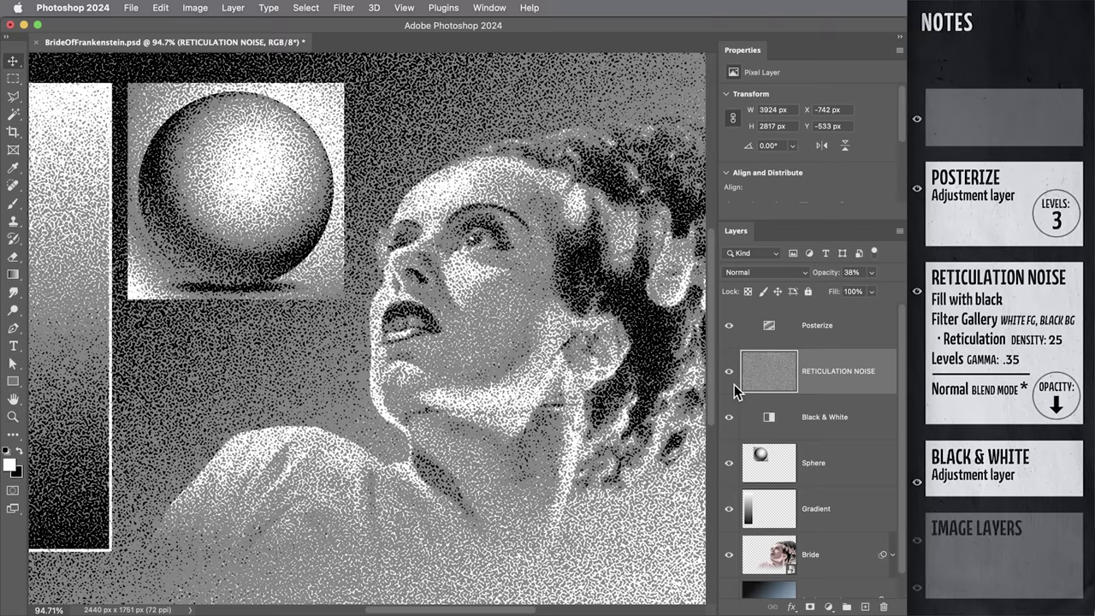
{"action": "left_click", "coordinate": [871, 272]}
{"action": "left_click_drag", "start_coordinate": [859, 286], "coordinate": [856, 287]}
{"action": "key", "text": "z"}
{"action": "scroll", "coordinate": [482, 325], "scroll_direction": "down", "scroll_amount": 2}
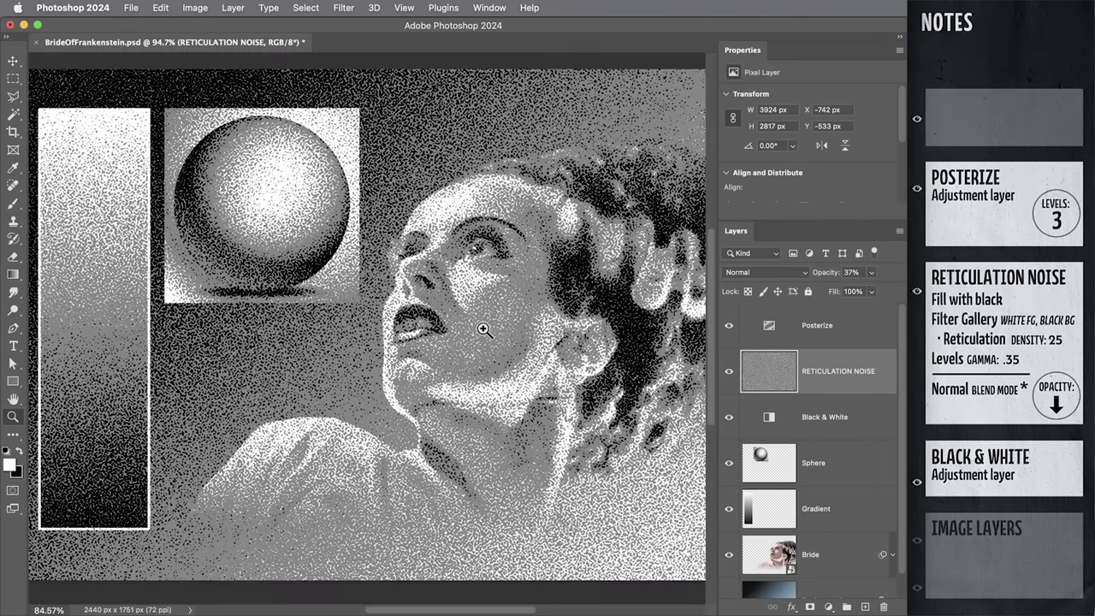
{"action": "left_click_drag", "start_coordinate": [500, 334], "coordinate": [493, 335]}
- Add a default Levels 1 adjustment layer above Posterize and delete its layer mask
{"action": "key", "text": "v"}
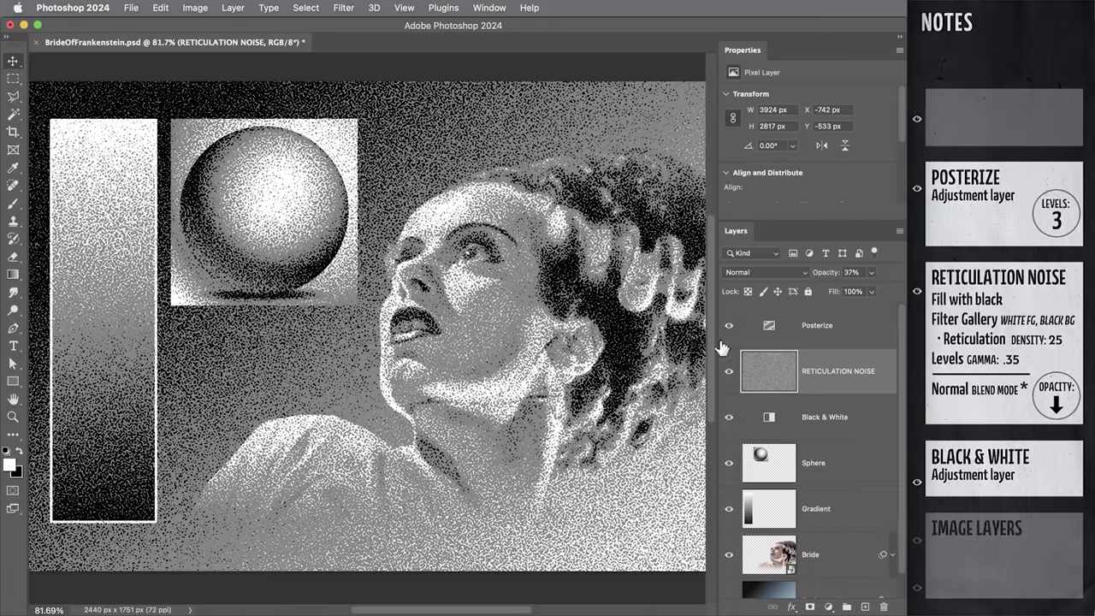
{"action": "left_click", "coordinate": [804, 331]}
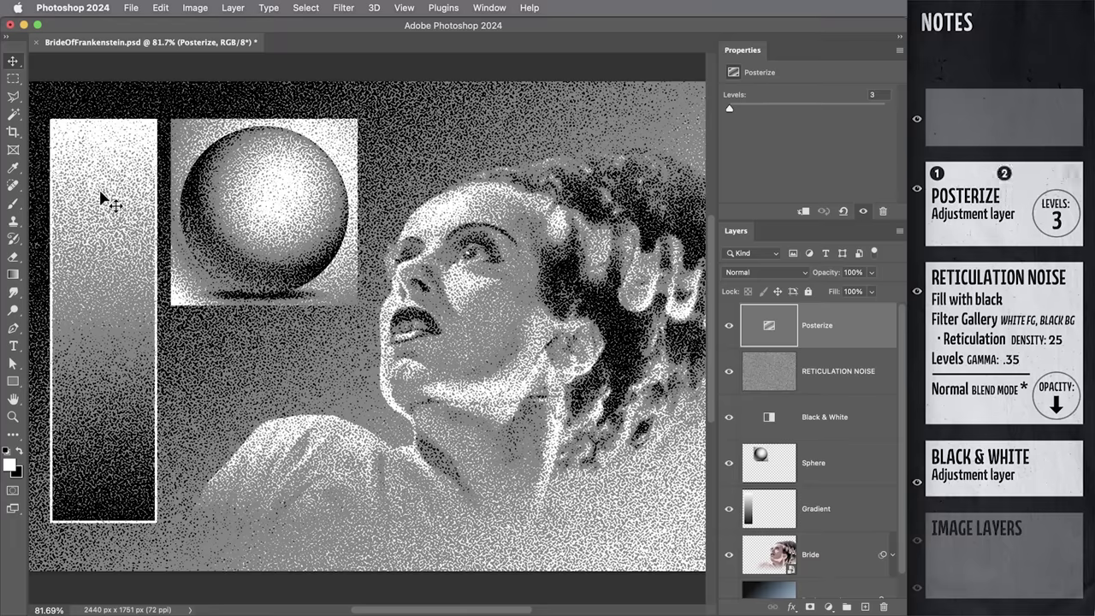
{"action": "left_click", "coordinate": [828, 605]}
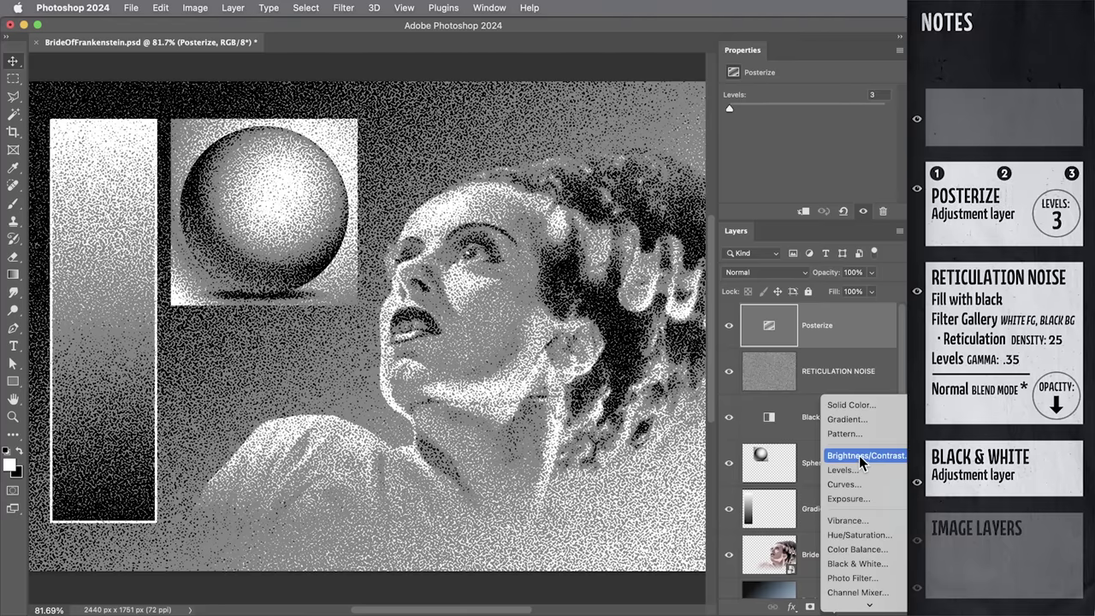
{"action": "left_click", "coordinate": [843, 470]}
{"action": "right_click", "coordinate": [831, 332]}
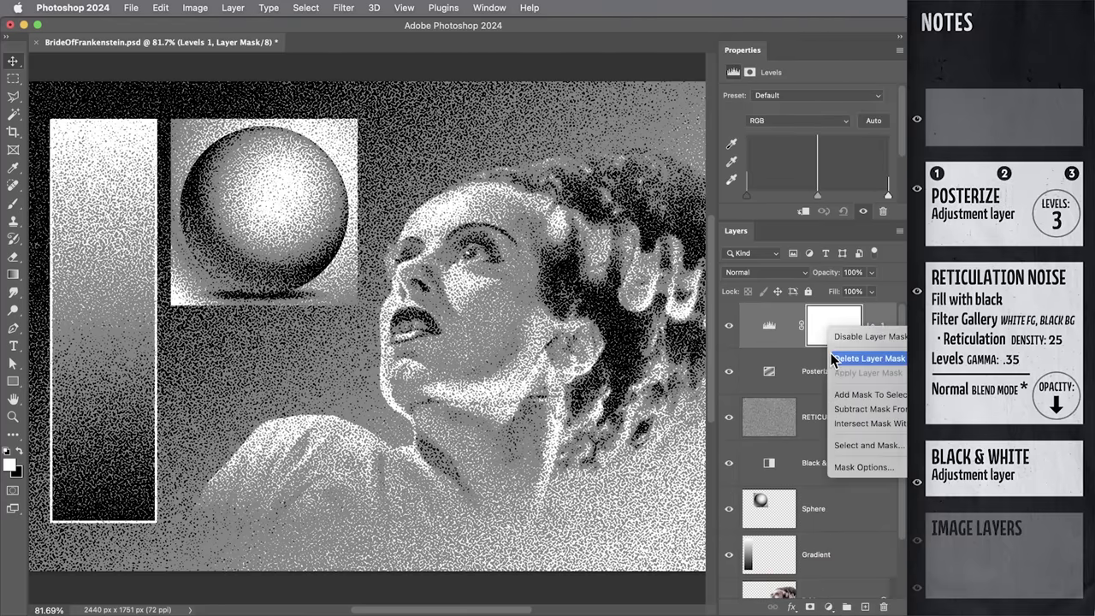
{"action": "left_click", "coordinate": [868, 357]}
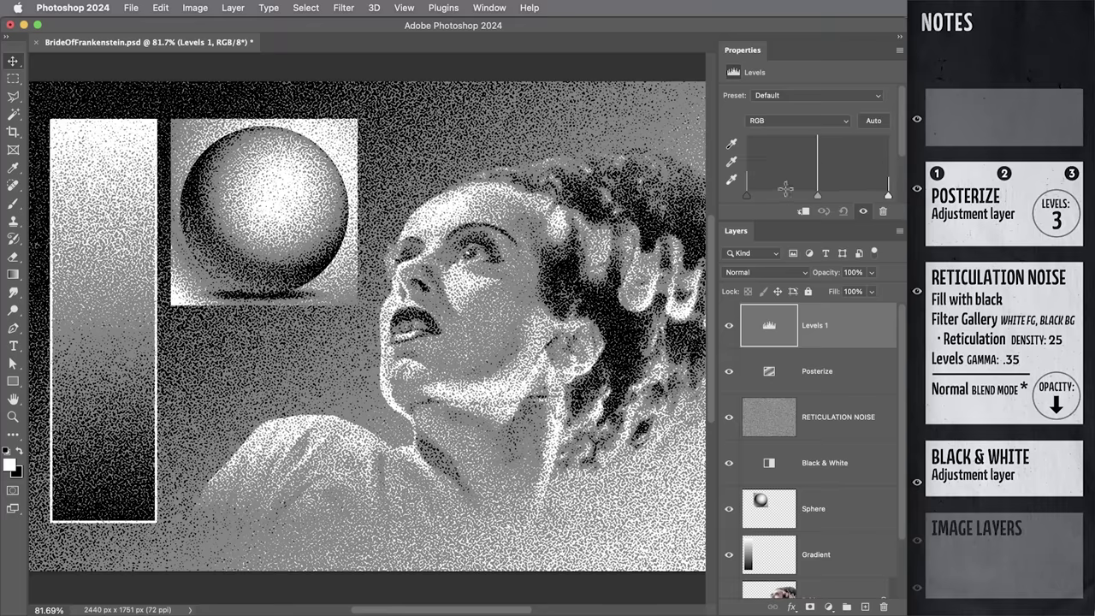
- Add a Gradient Map layer using the near-black, teal and cream preset at 0% smoothness
{"action": "key", "text": "d"}
{"action": "left_click", "coordinate": [828, 606]}
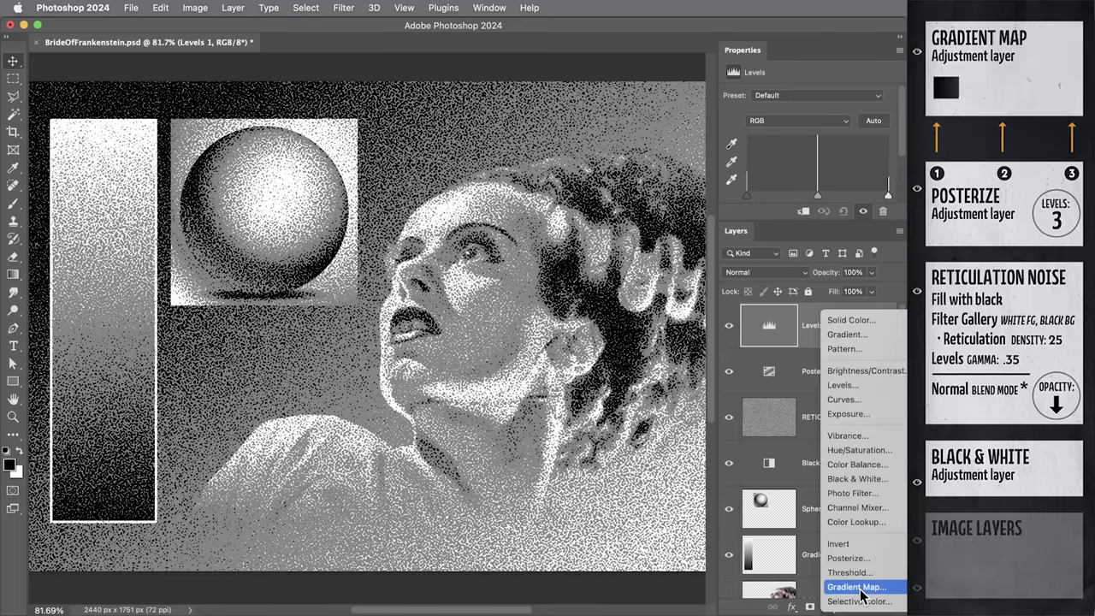
{"action": "left_click", "coordinate": [857, 587]}
{"action": "left_click", "coordinate": [771, 101]}
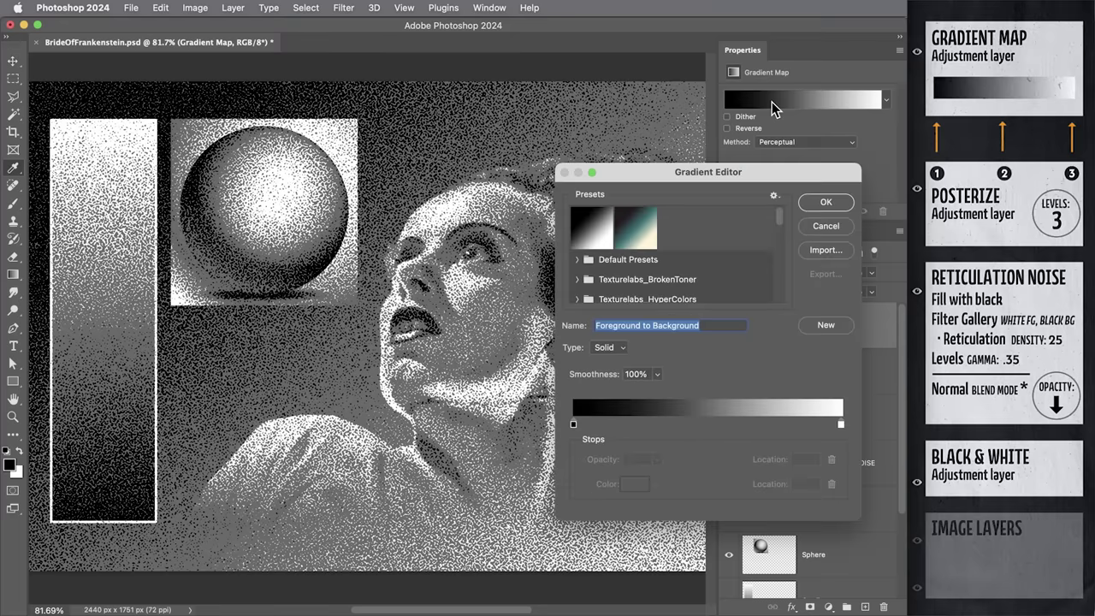
{"action": "left_click", "coordinate": [652, 241]}
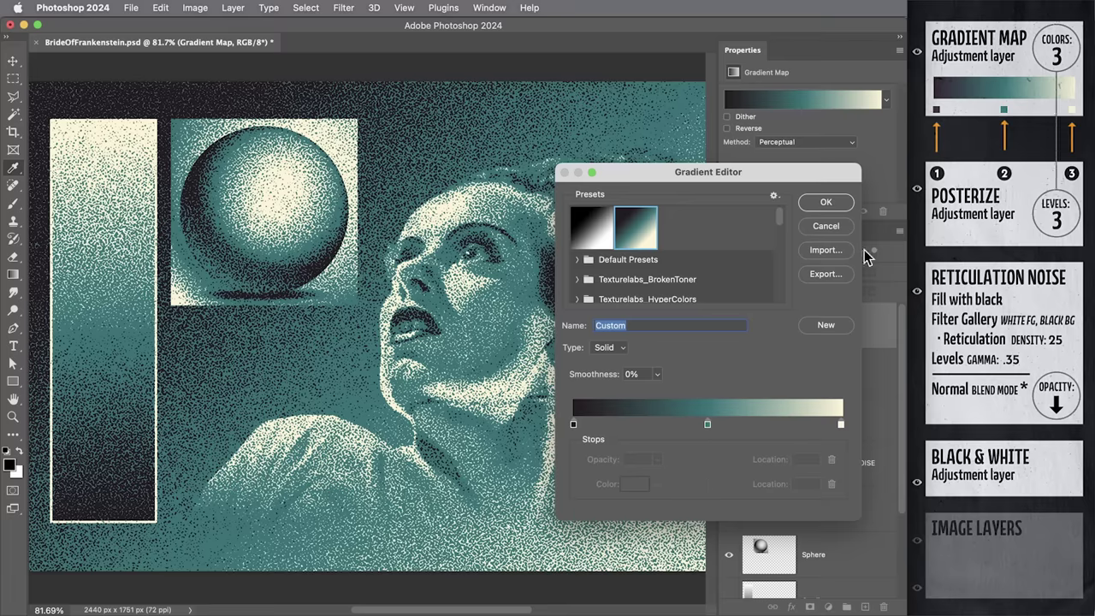
{"action": "left_click", "coordinate": [825, 202]}
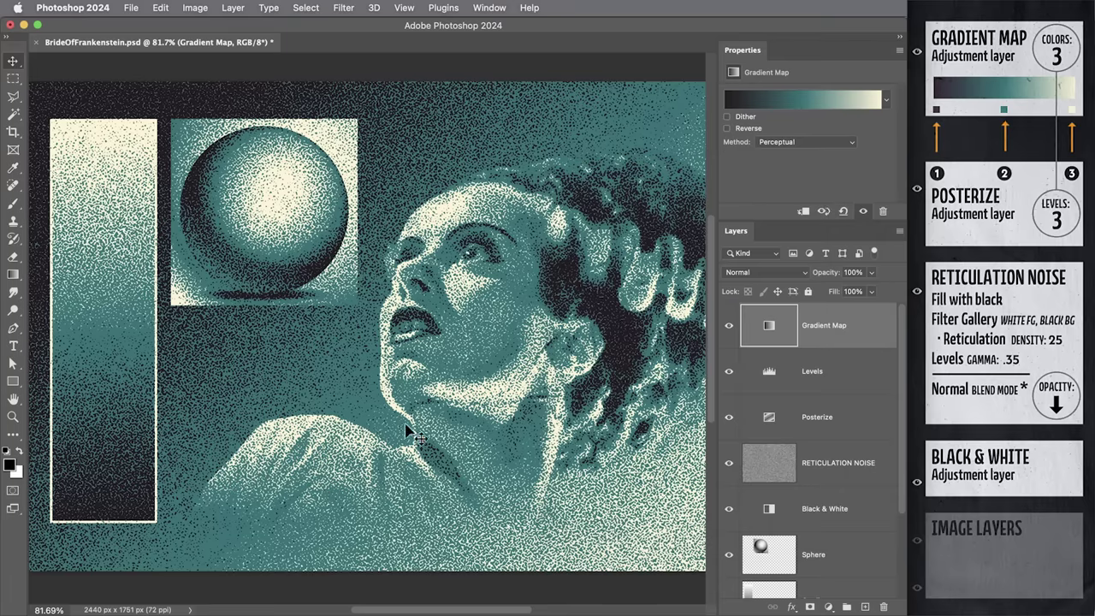
- Raise the Posterize layer's Levels from 3 to 5, then check the Levels histogram
{"action": "left_click", "coordinate": [851, 418]}
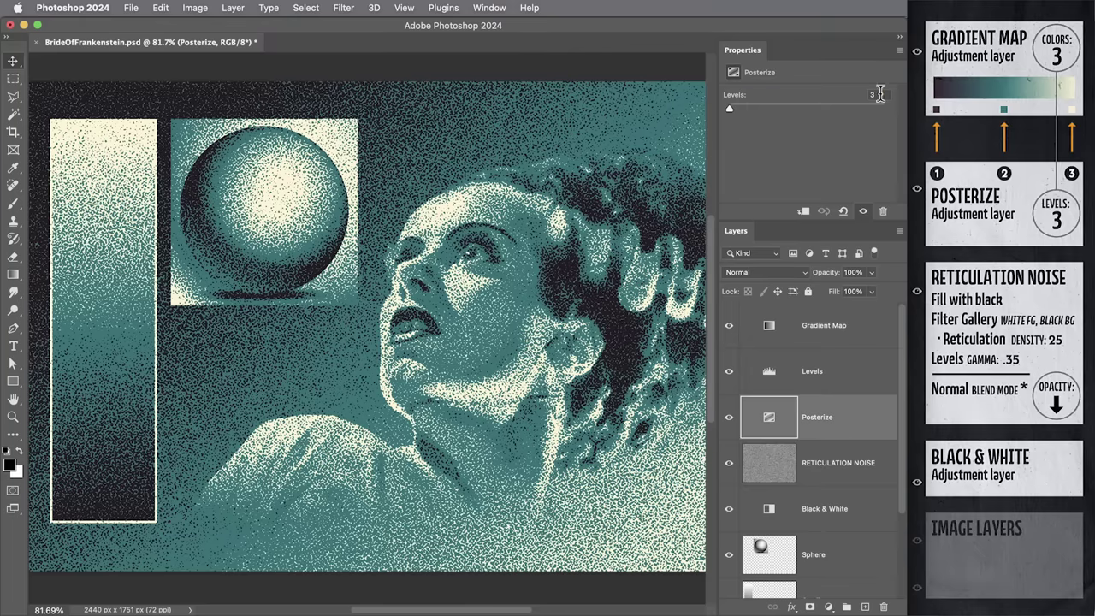
{"action": "left_click", "coordinate": [847, 96]}
{"action": "key", "text": "Up"}
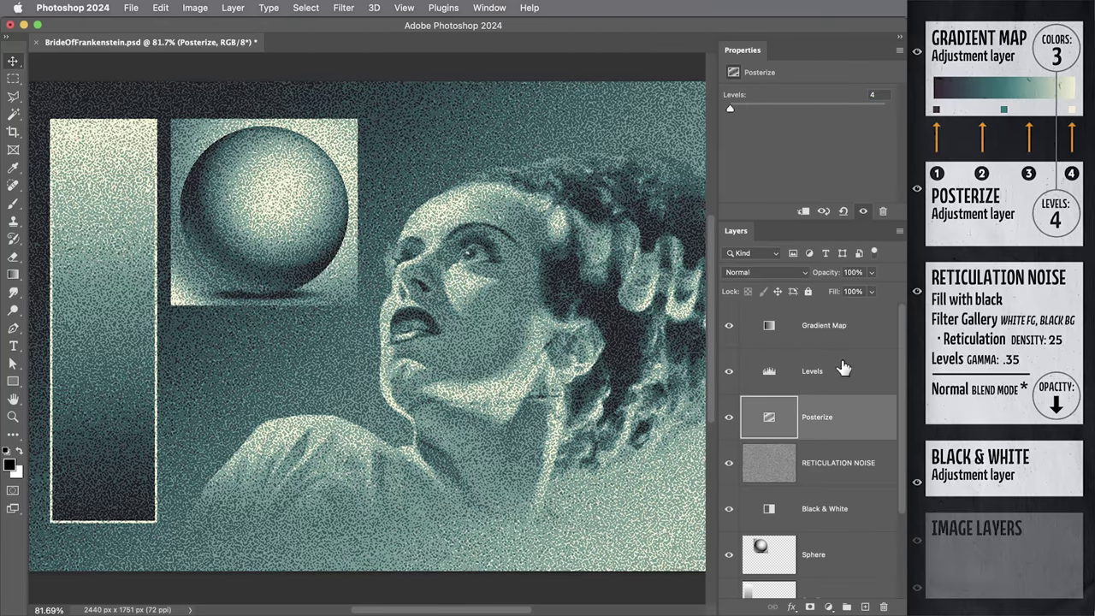
{"action": "left_click", "coordinate": [843, 368]}
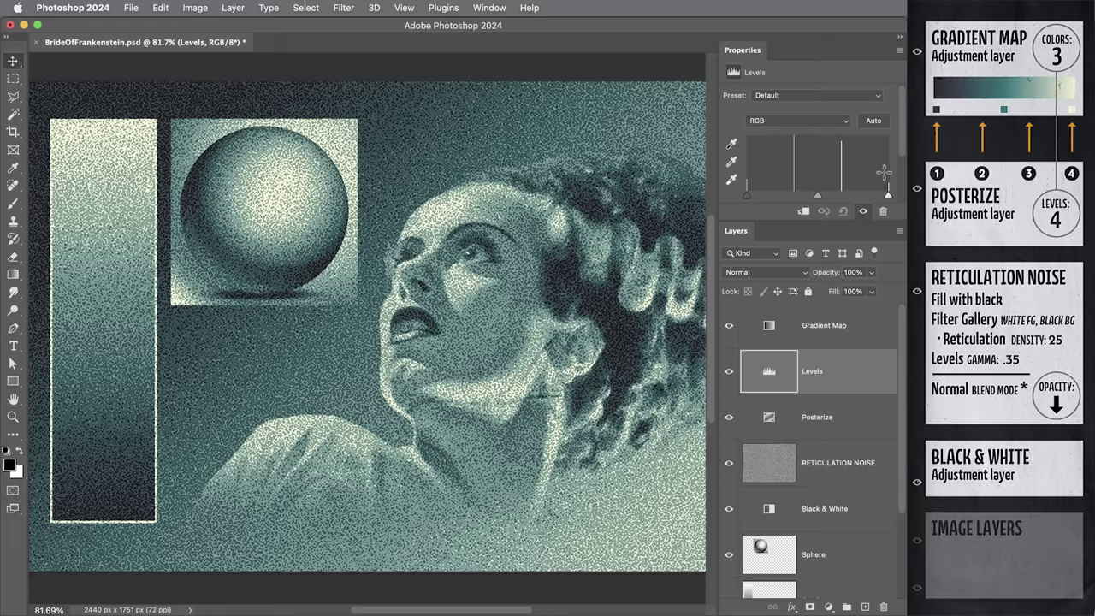
{"action": "left_click", "coordinate": [866, 330]}
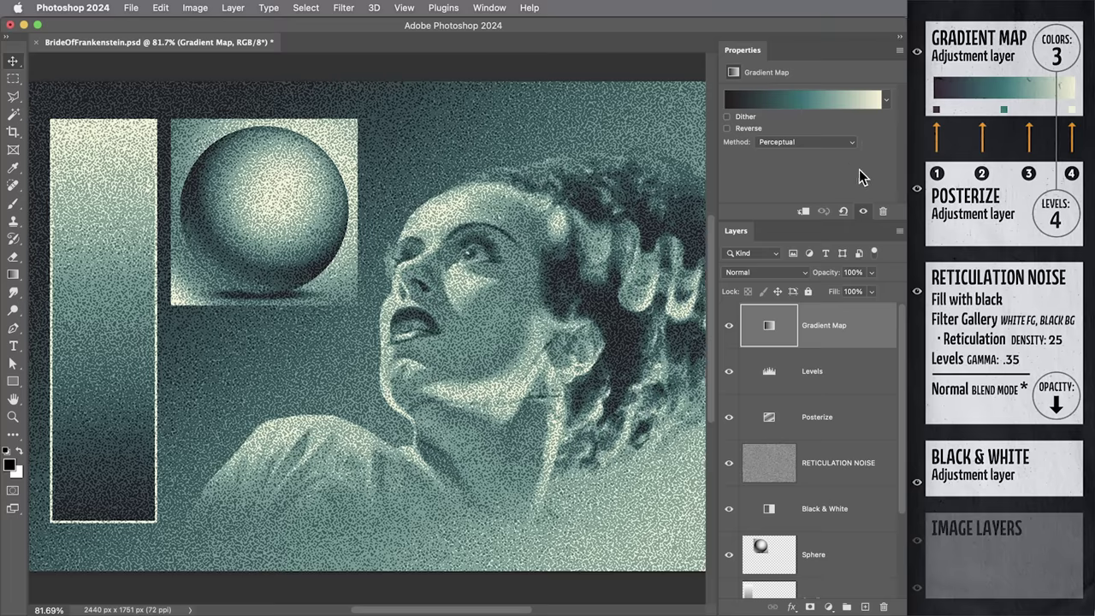
{"action": "left_click", "coordinate": [850, 420]}
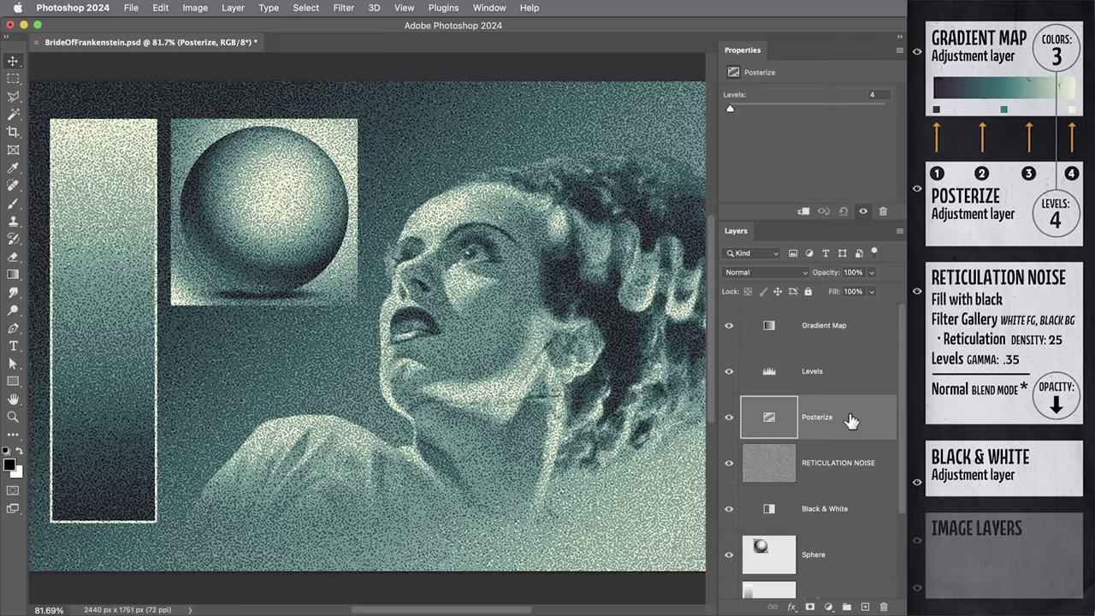
{"action": "type", "text": "5"}
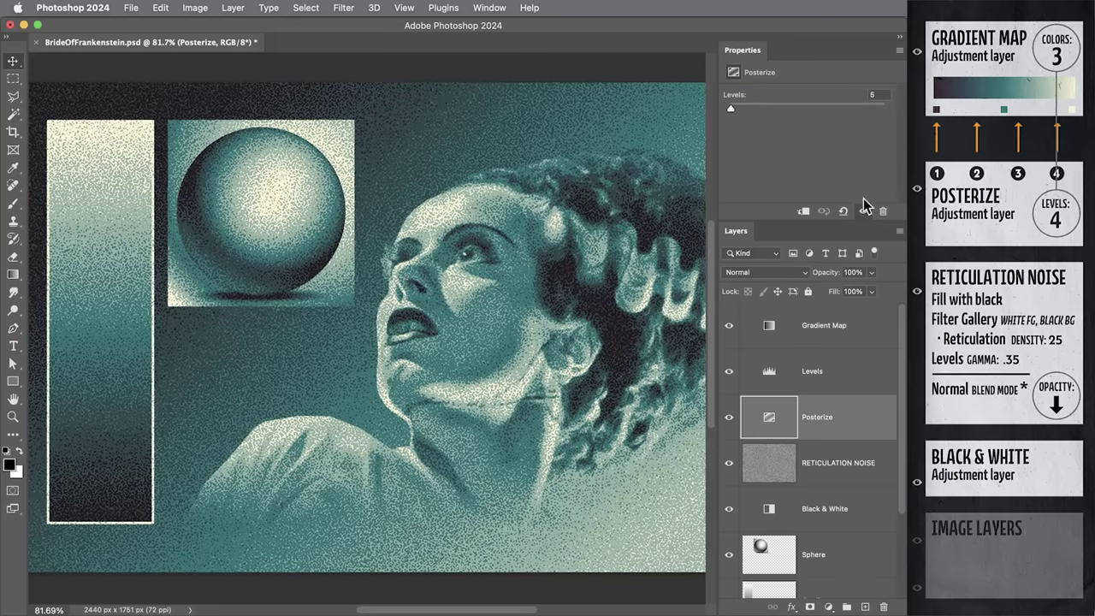
{"action": "left_click", "coordinate": [817, 376]}
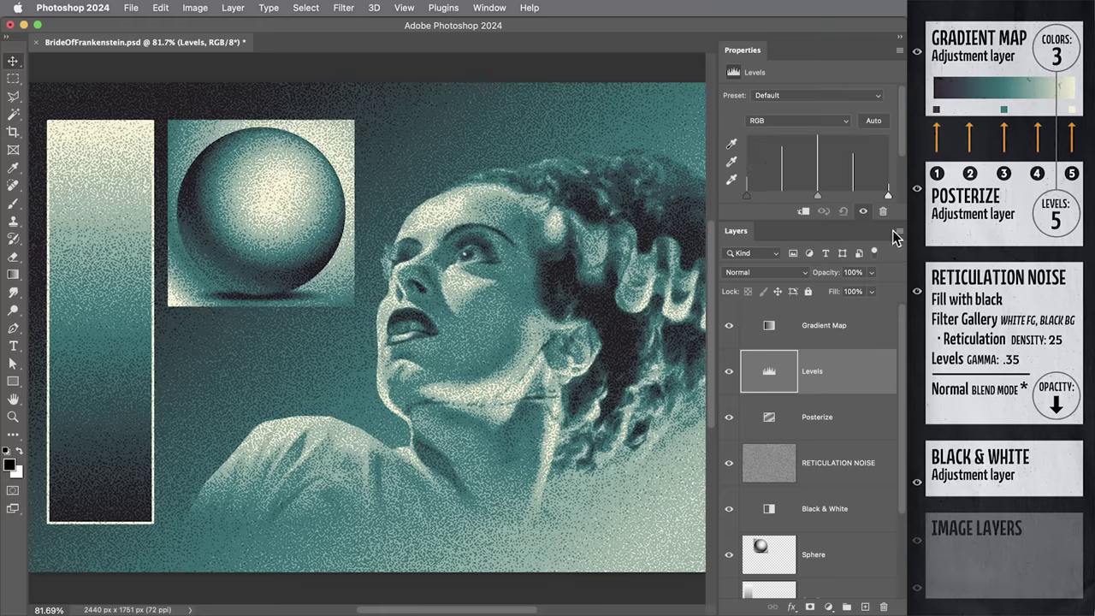
- Add a purple stop at 25 and a light green 8bbc93 stop at 75 to the gradient map
{"action": "left_click", "coordinate": [772, 327]}
{"action": "left_click", "coordinate": [798, 100]}
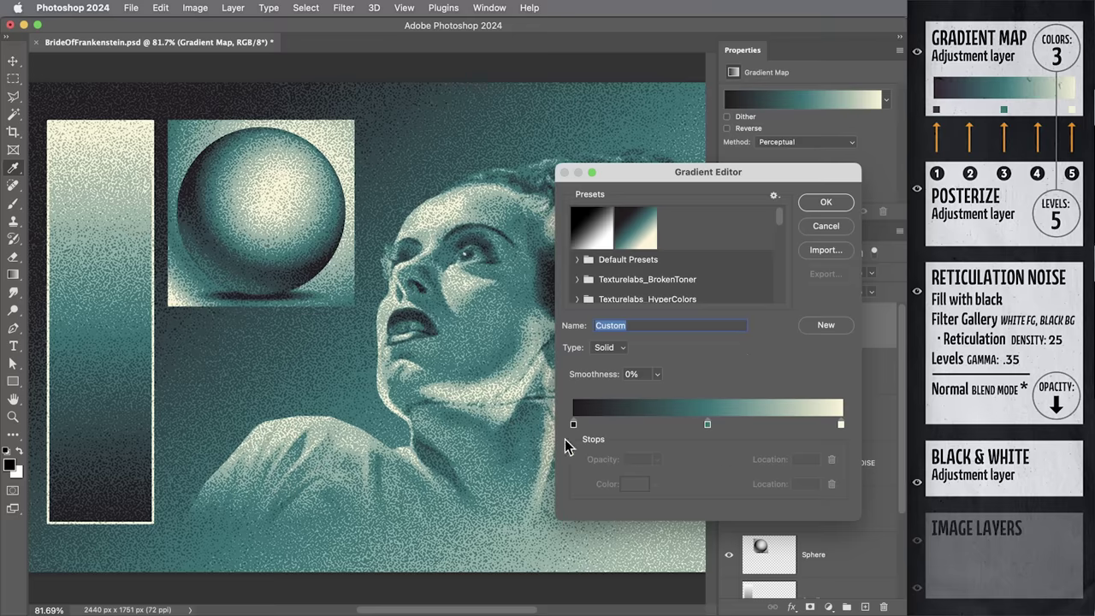
{"action": "double_click", "coordinate": [640, 426]}
{"action": "left_click", "coordinate": [833, 182]}
{"action": "left_click", "coordinate": [709, 425]}
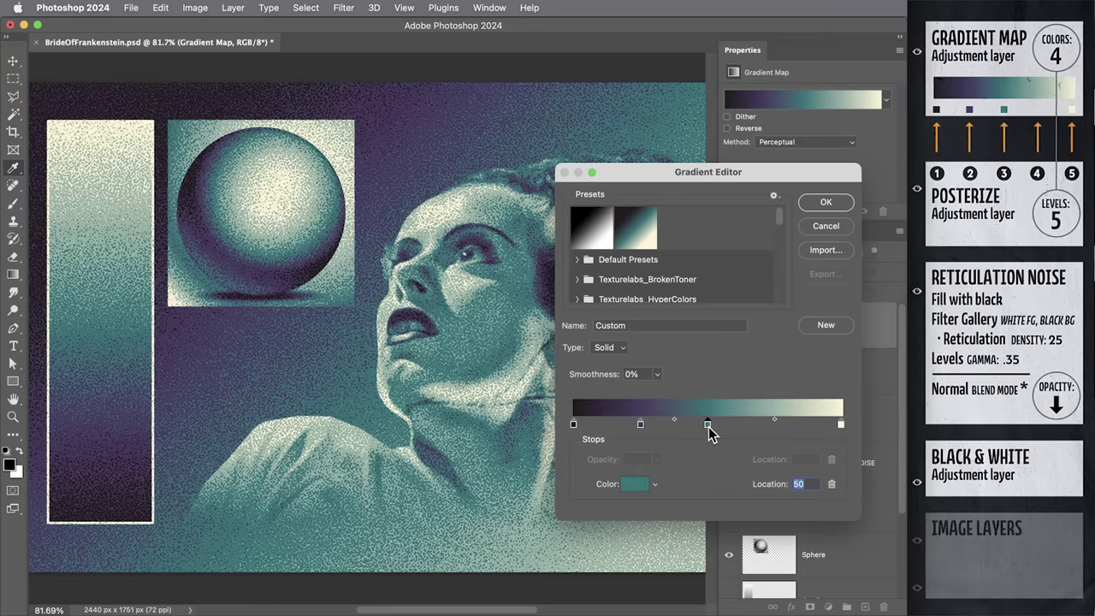
{"action": "left_click_drag", "start_coordinate": [708, 425], "coordinate": [775, 425]}
{"action": "double_click", "coordinate": [773, 424]}
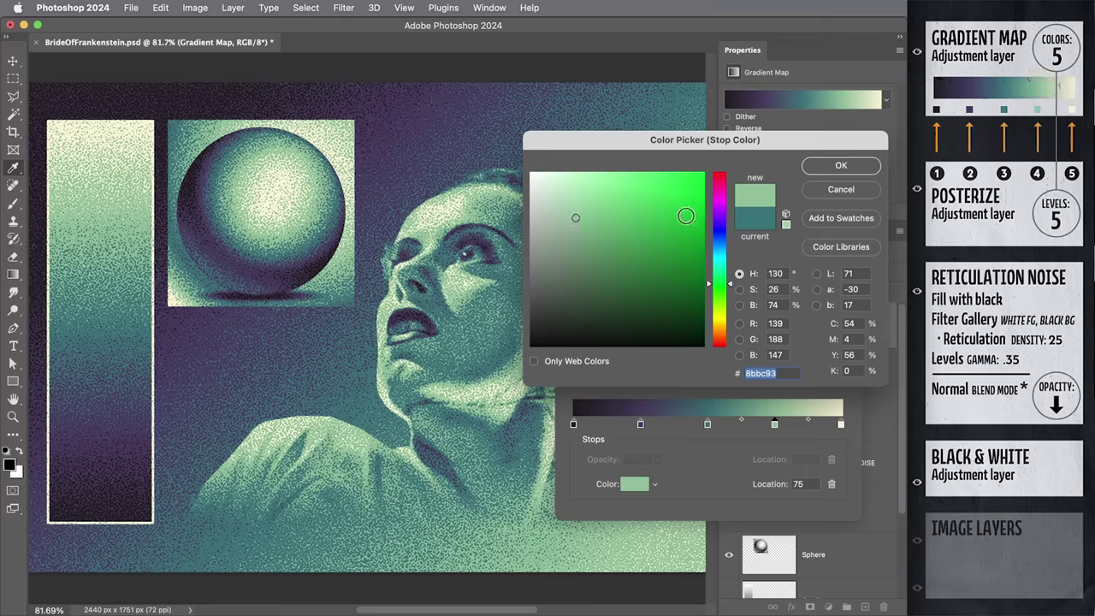
{"action": "left_click", "coordinate": [842, 167]}
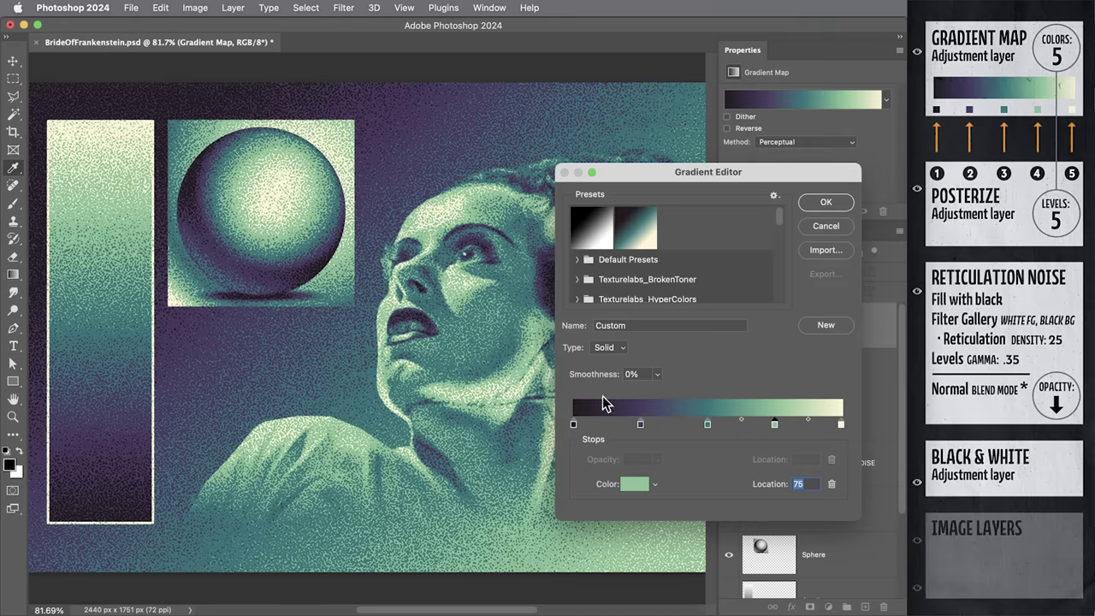
- Confirm the five-colour gradient and reframe the portrait view
{"action": "left_click", "coordinate": [823, 202]}
{"action": "scroll", "coordinate": [525, 335], "scroll_direction": "up", "scroll_amount": 3}
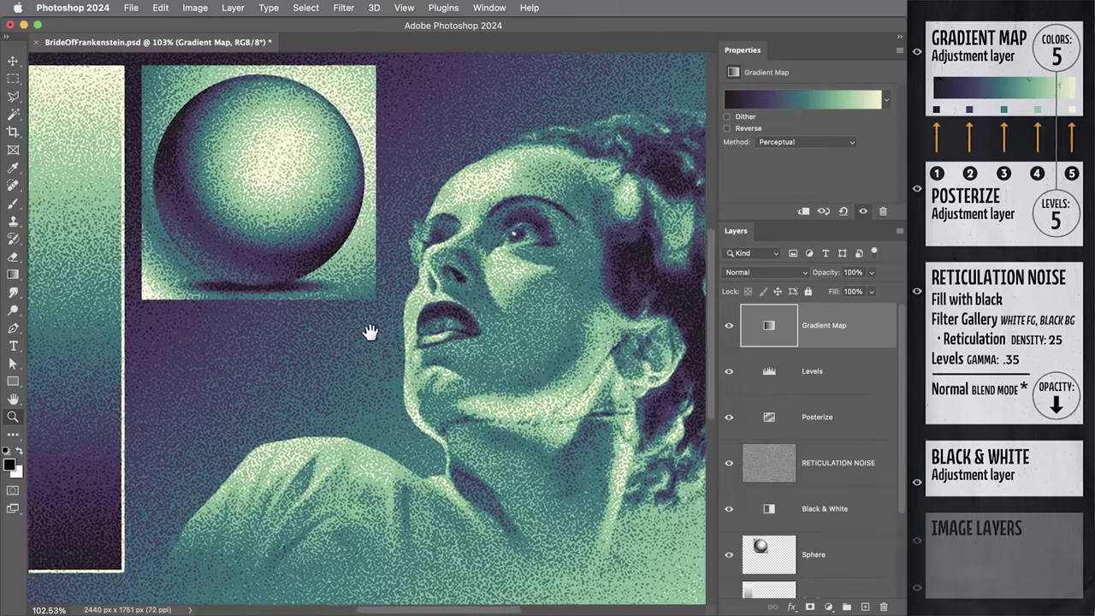
{"action": "left_click_drag", "start_coordinate": [370, 331], "coordinate": [400, 344]}
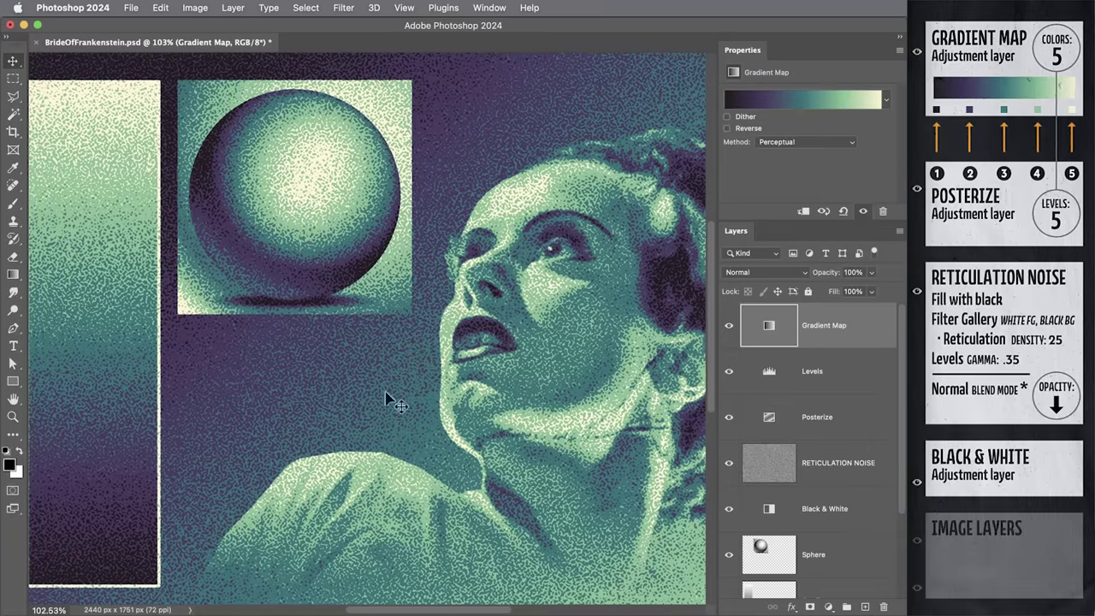
- Compare five-colour presets, apply the purple-to-yellow one, and select the RETICULATION NOISE layer
{"action": "left_click", "coordinate": [820, 98]}
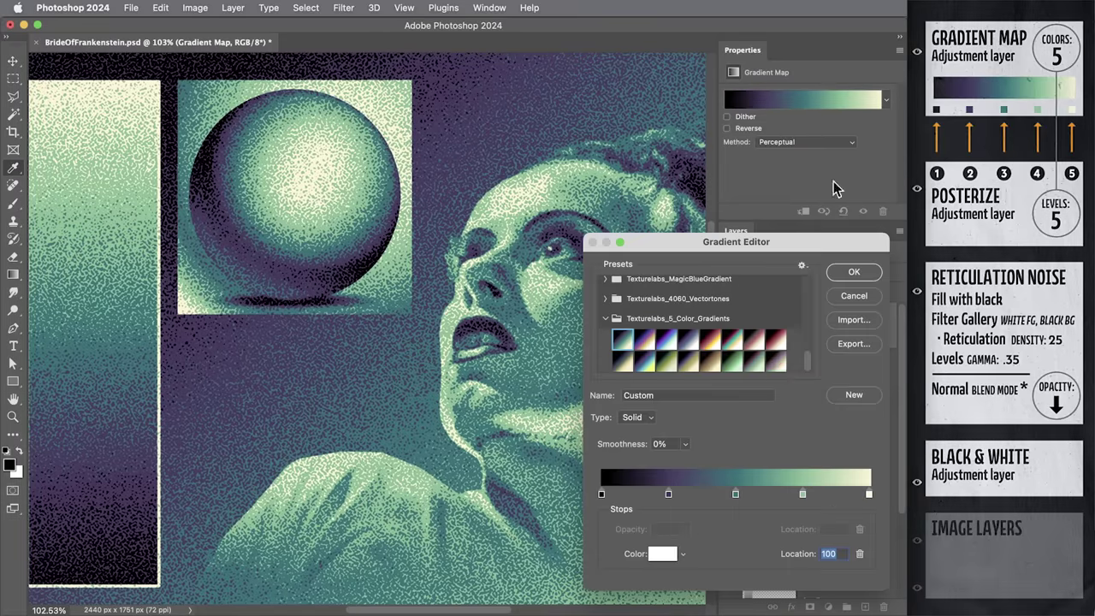
{"action": "left_click", "coordinate": [775, 364]}
{"action": "left_click", "coordinate": [752, 364]}
{"action": "left_click", "coordinate": [732, 363]}
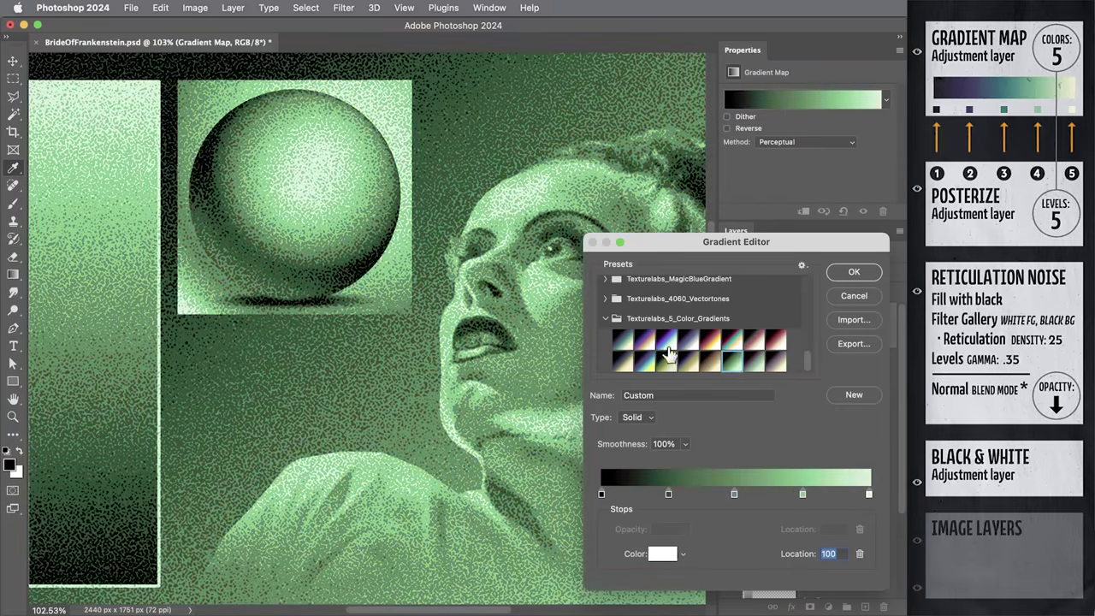
{"action": "left_click", "coordinate": [667, 345]}
{"action": "left_click", "coordinate": [647, 364]}
{"action": "left_click", "coordinate": [646, 340]}
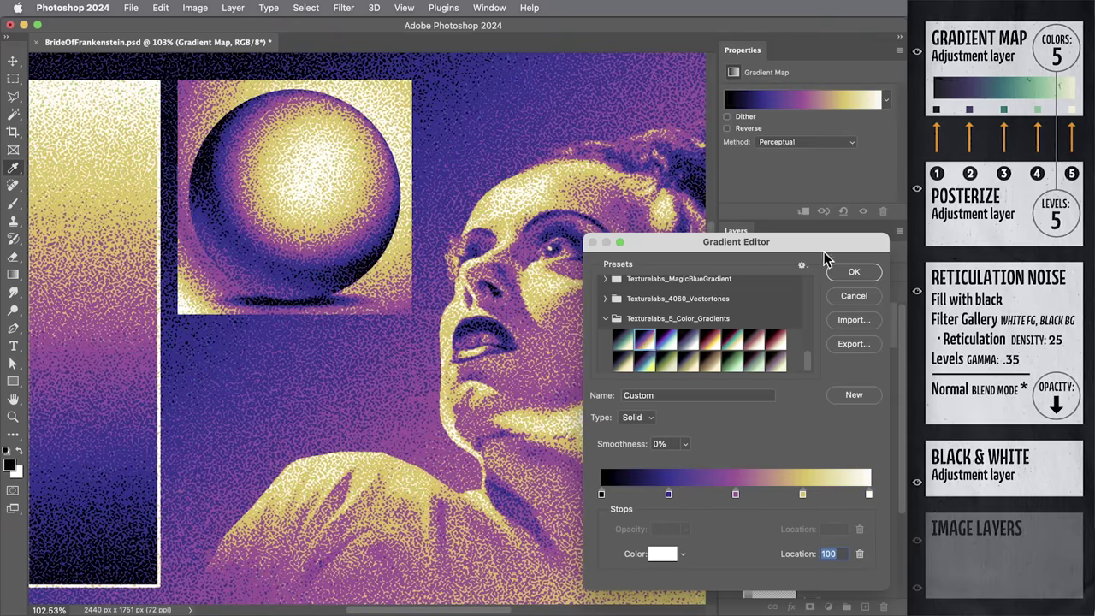
{"action": "left_click", "coordinate": [846, 272]}
{"action": "key", "text": "z"}
{"action": "left_click", "coordinate": [508, 278]}
- Set the RETICULATION NOISE layer's opacity to about 28%
{"action": "left_click", "coordinate": [785, 466]}
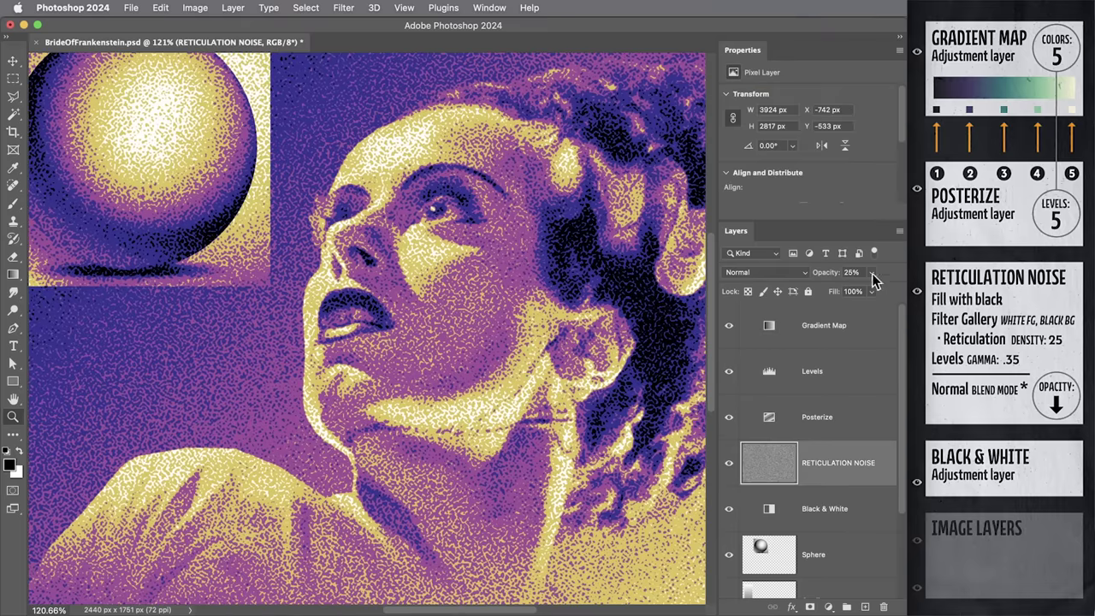
{"action": "left_click_drag", "start_coordinate": [848, 293], "coordinate": [848, 294]}
{"action": "left_click_drag", "start_coordinate": [253, 369], "coordinate": [360, 367]}
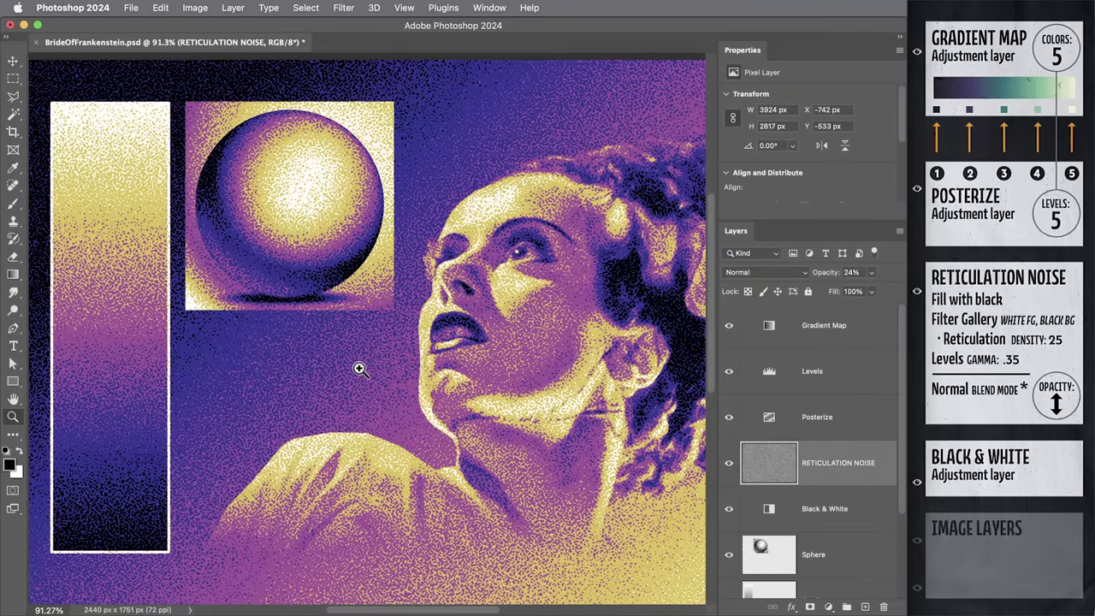
{"action": "key", "text": "v"}
{"action": "left_click", "coordinate": [871, 273]}
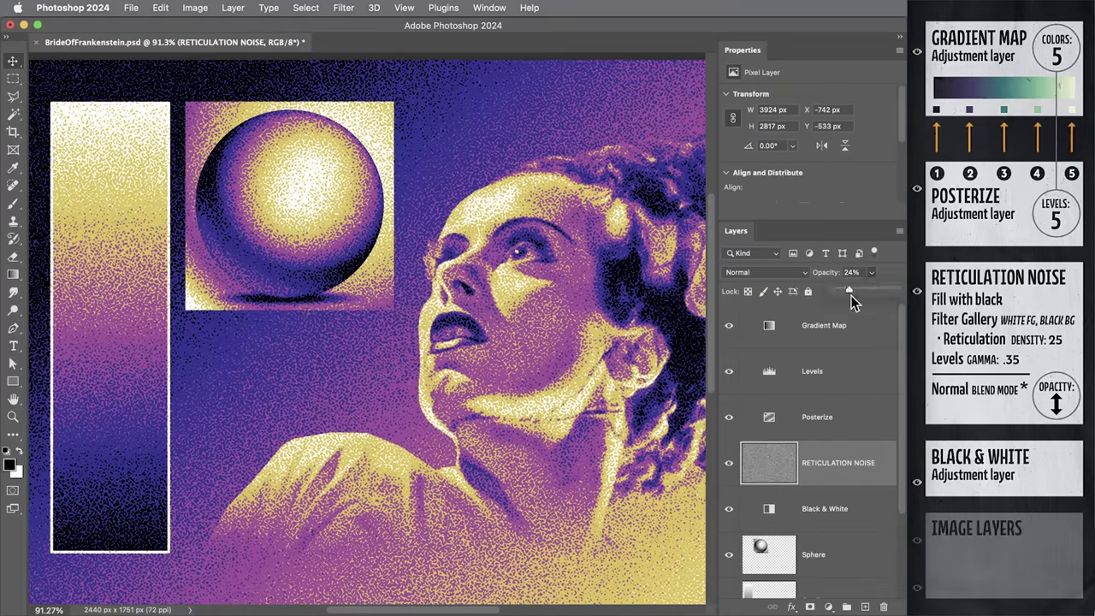
{"action": "left_click_drag", "start_coordinate": [851, 291], "coordinate": [852, 292]}
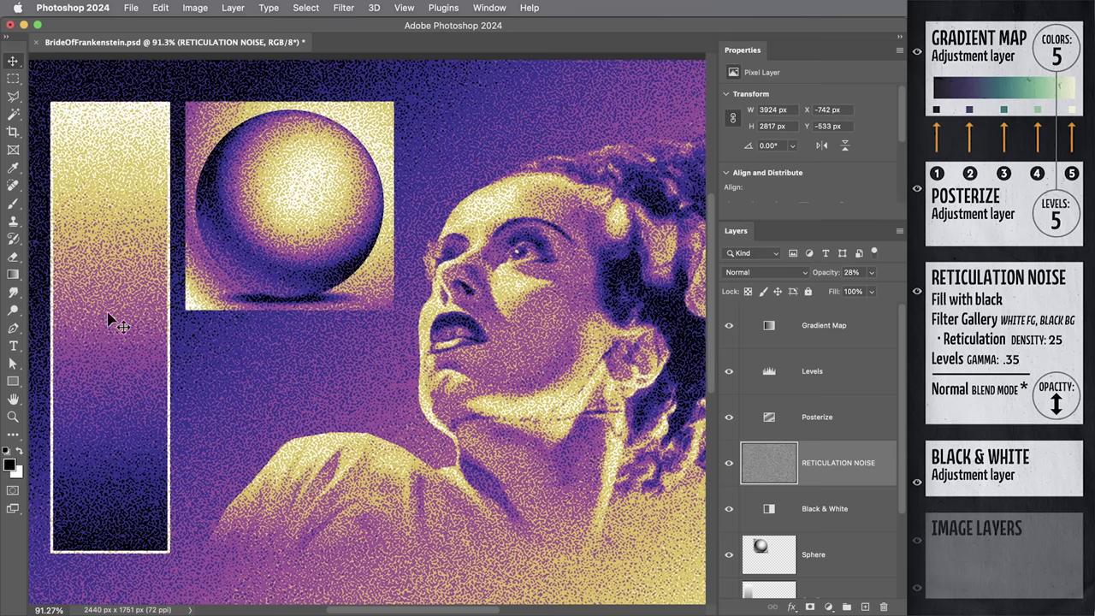
- Zoom in on the left gradient bar and reframe the portrait to inspect the grain
{"action": "left_click_drag", "start_coordinate": [91, 536], "coordinate": [227, 542]}
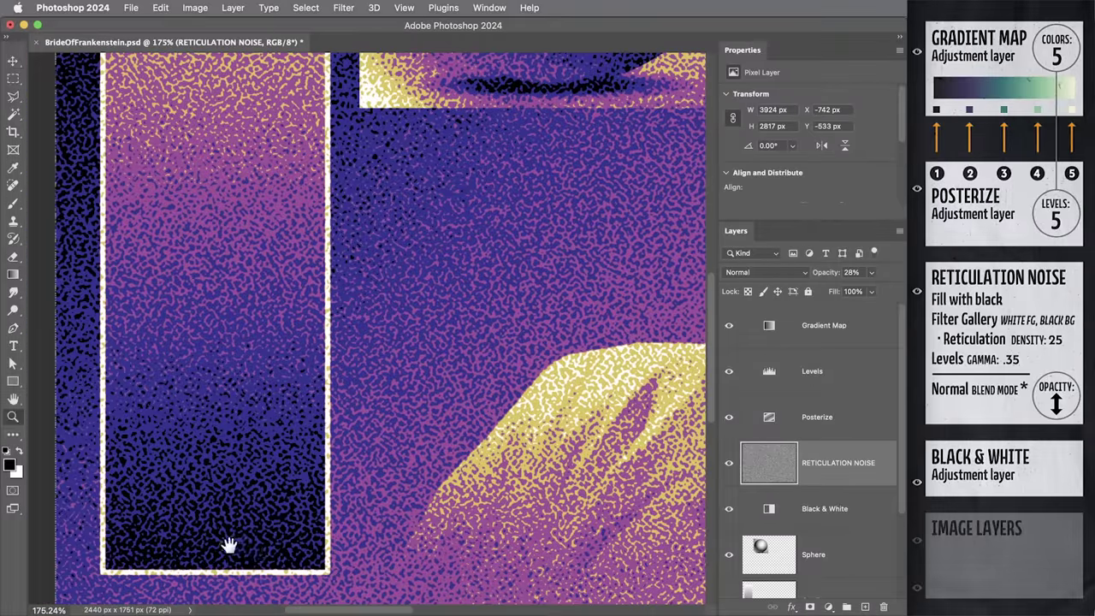
{"action": "scroll", "coordinate": [251, 452], "scroll_direction": "up", "scroll_amount": 10}
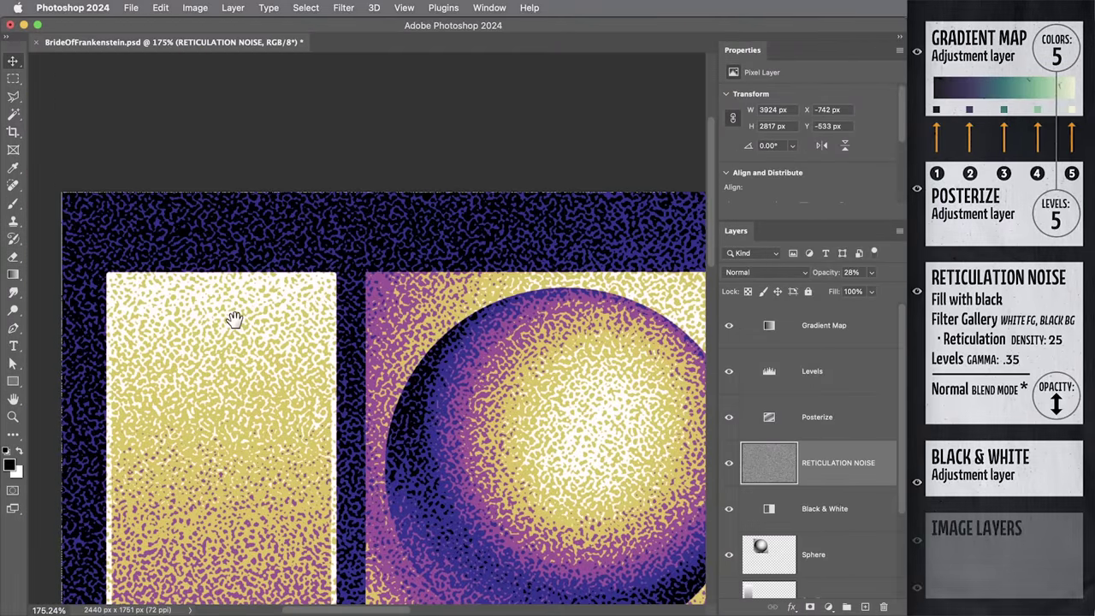
{"action": "scroll", "coordinate": [295, 351], "scroll_direction": "down", "scroll_amount": 2}
{"action": "scroll", "coordinate": [313, 282], "scroll_direction": "down", "scroll_amount": 8}
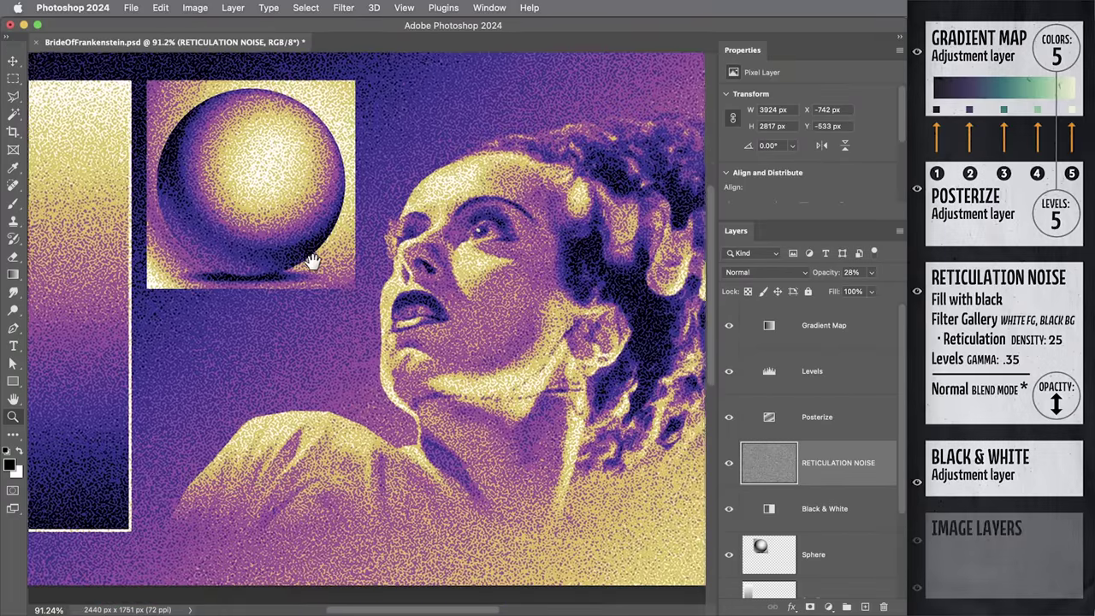
{"action": "left_click_drag", "start_coordinate": [313, 261], "coordinate": [313, 284]}
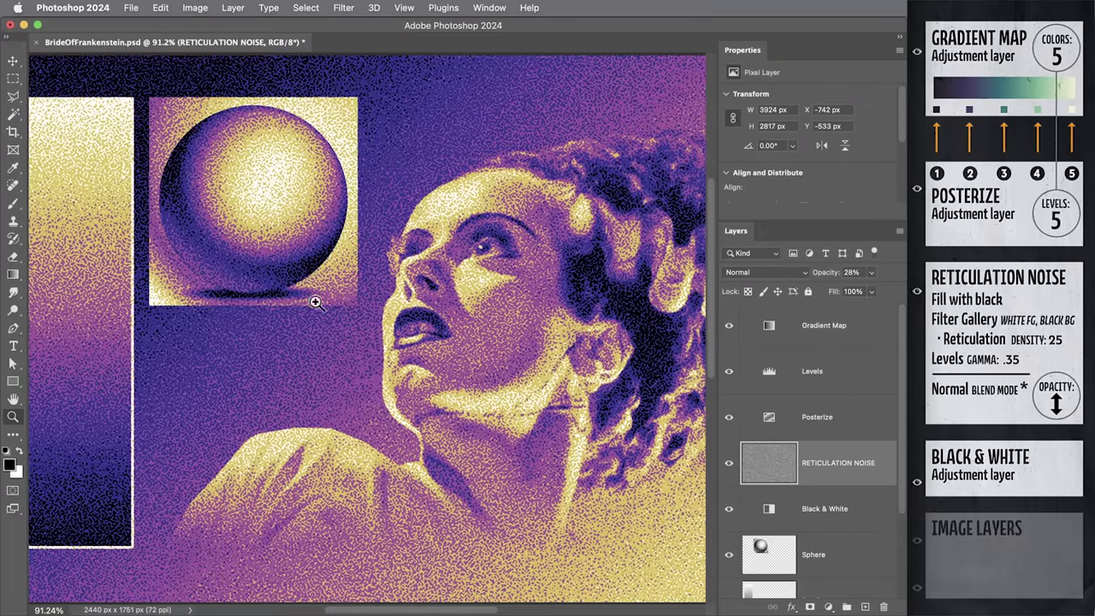
{"action": "left_click_drag", "start_coordinate": [342, 362], "coordinate": [362, 368]}
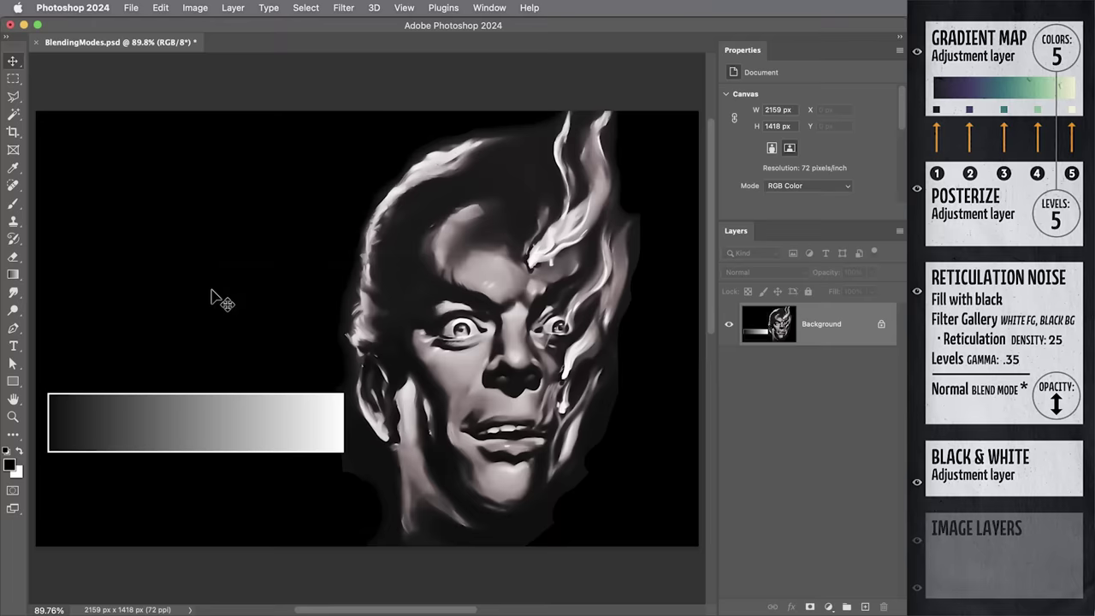
- Paste the copied adjustment layer stack into BlendingModes.psd and select RETICULATION NOISE
{"action": "key", "text": "alt+shift+ctrl+b"}
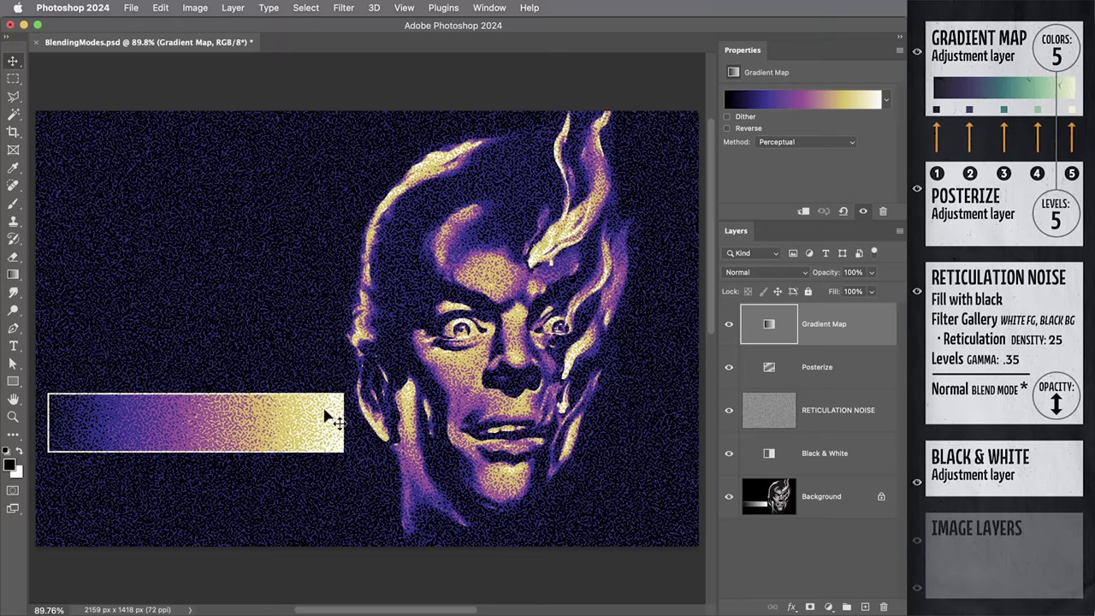
{"action": "left_click", "coordinate": [785, 420]}
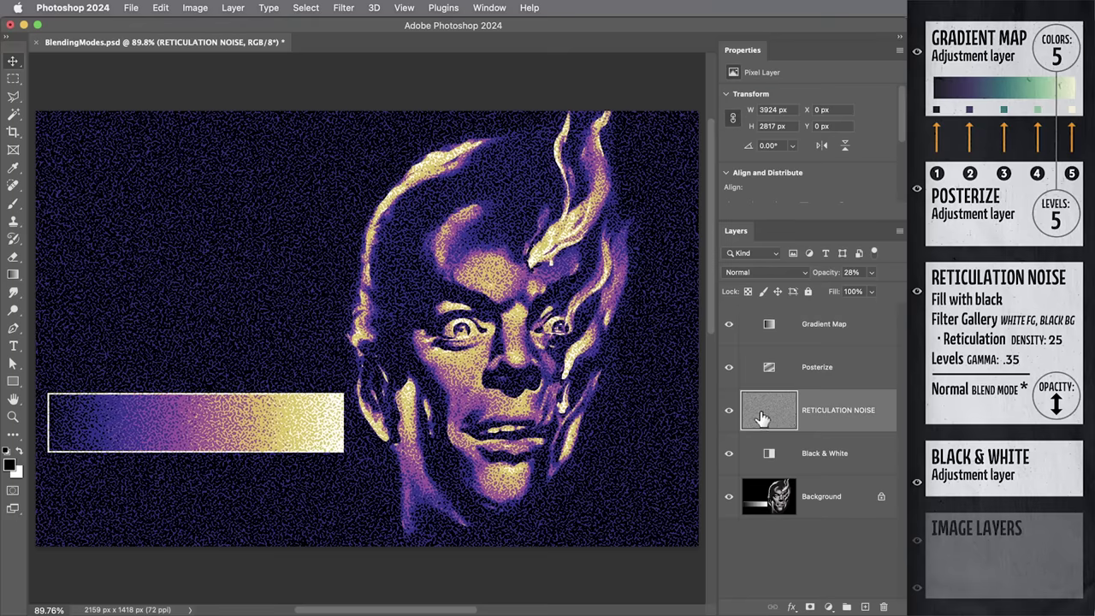
- Try the noise layer as Soft Light at about 74%, then as Overlay at 54%
{"action": "left_click", "coordinate": [730, 275]}
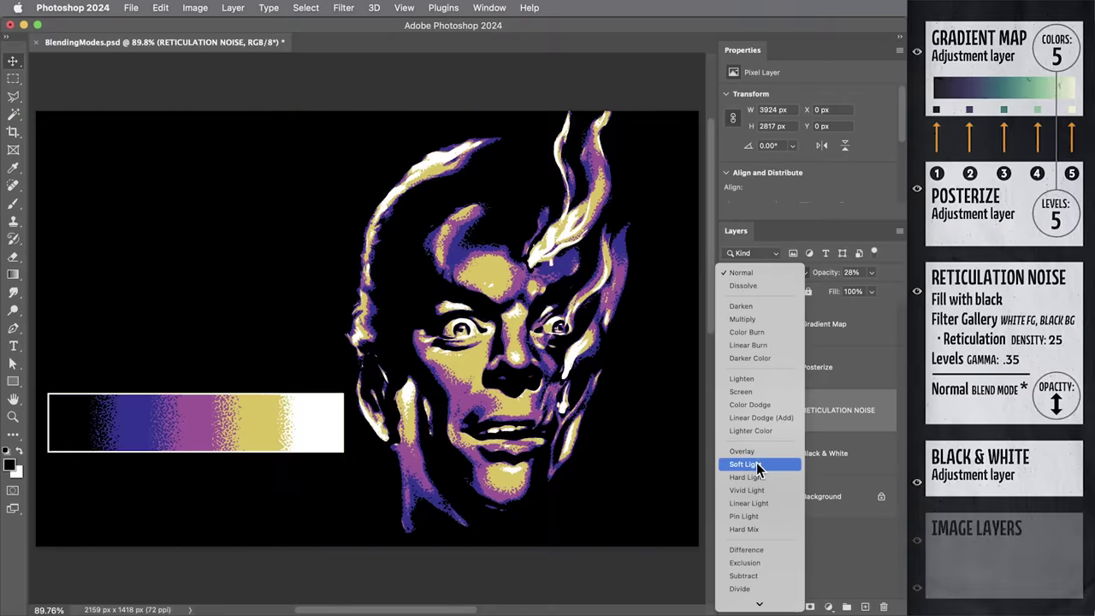
{"action": "left_click", "coordinate": [757, 466]}
{"action": "left_click_drag", "start_coordinate": [871, 272], "coordinate": [883, 295]}
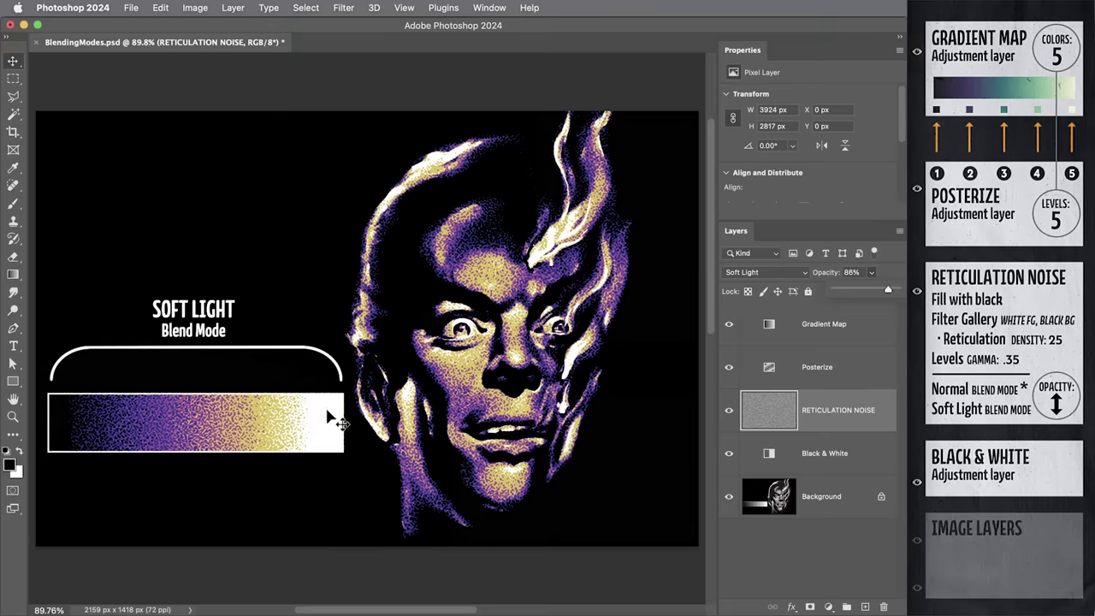
{"action": "left_click", "coordinate": [802, 272]}
{"action": "left_click", "coordinate": [752, 183]}
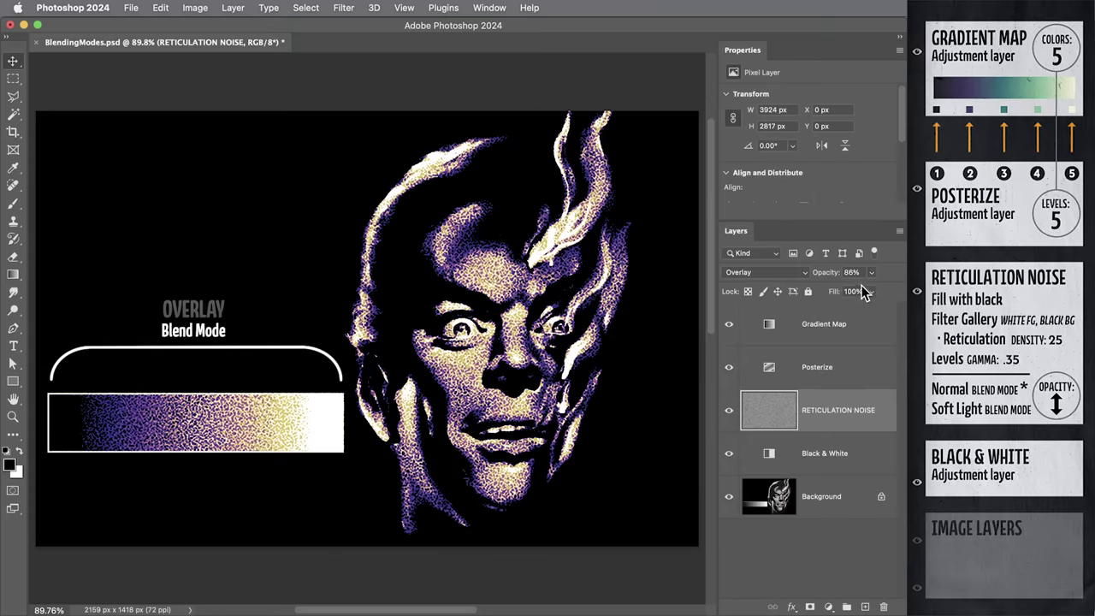
{"action": "left_click_drag", "start_coordinate": [868, 290], "coordinate": [852, 290]}
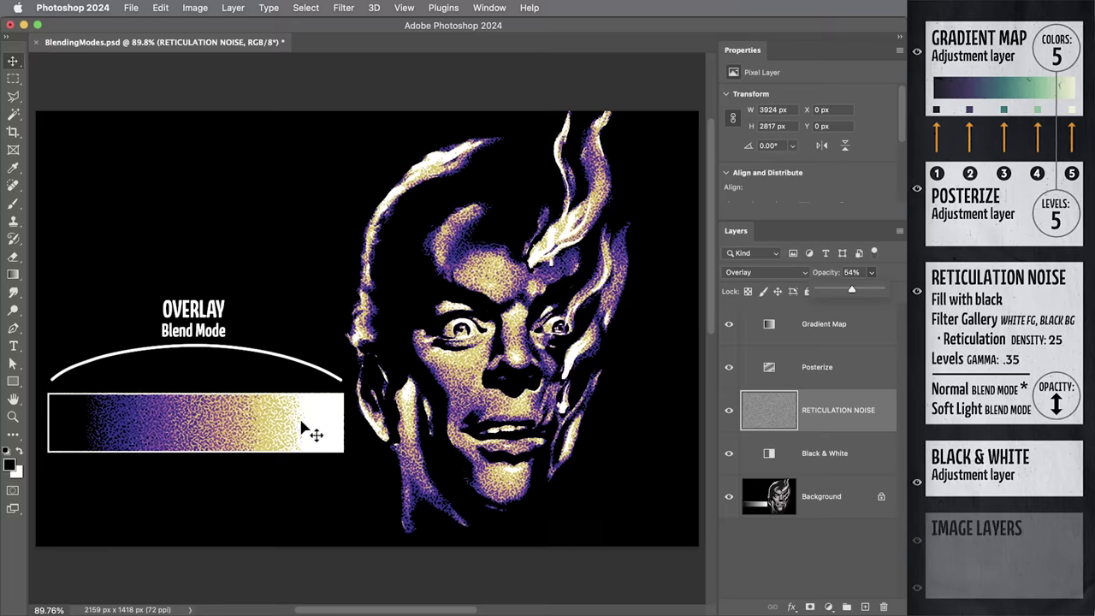
- Try Normal at about 26%, then settle on Soft Light at 64% and zoom into the face
{"action": "left_click", "coordinate": [756, 277]}
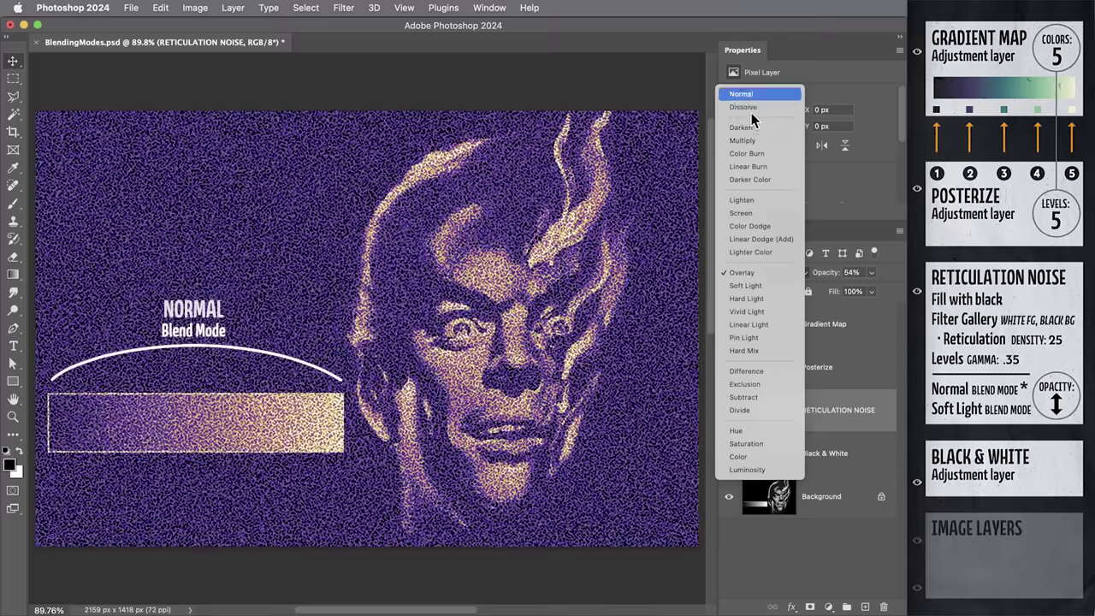
{"action": "left_click", "coordinate": [741, 94]}
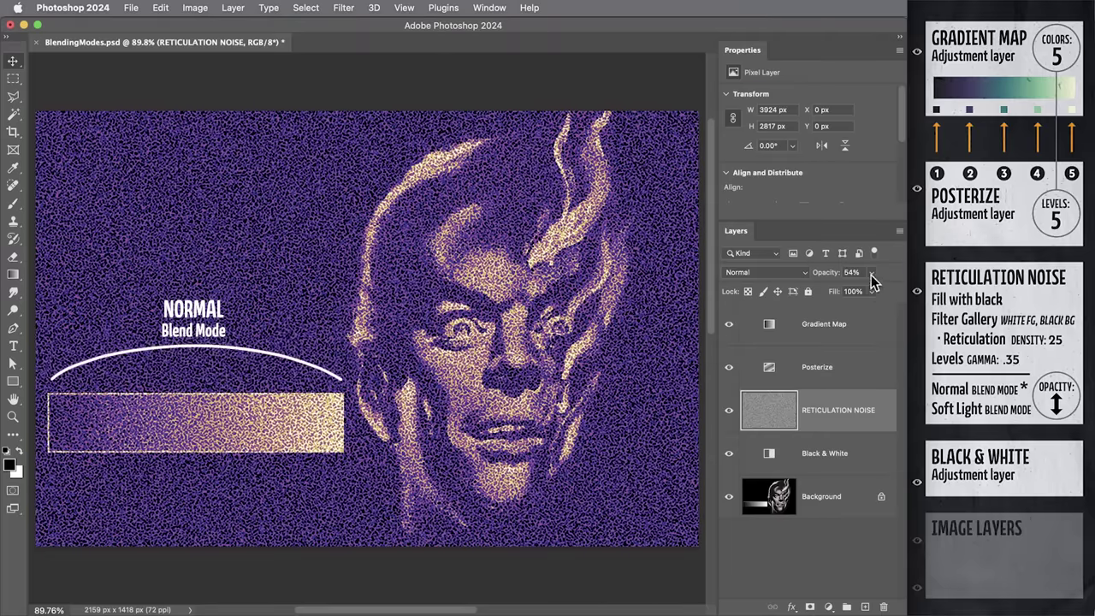
{"action": "left_click_drag", "start_coordinate": [871, 272], "coordinate": [855, 292]}
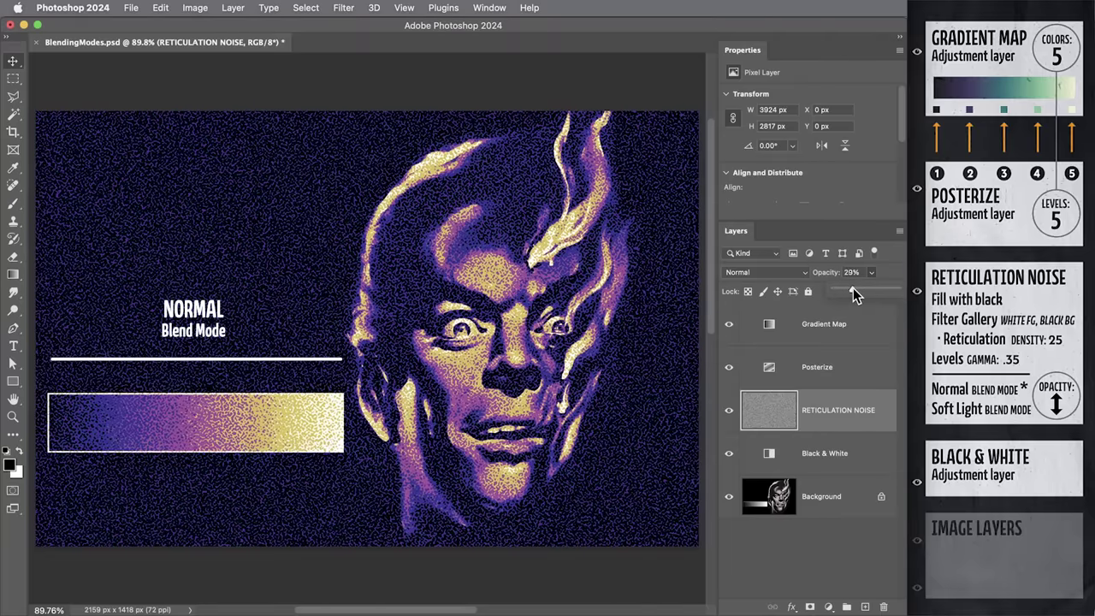
{"action": "left_click", "coordinate": [757, 274]}
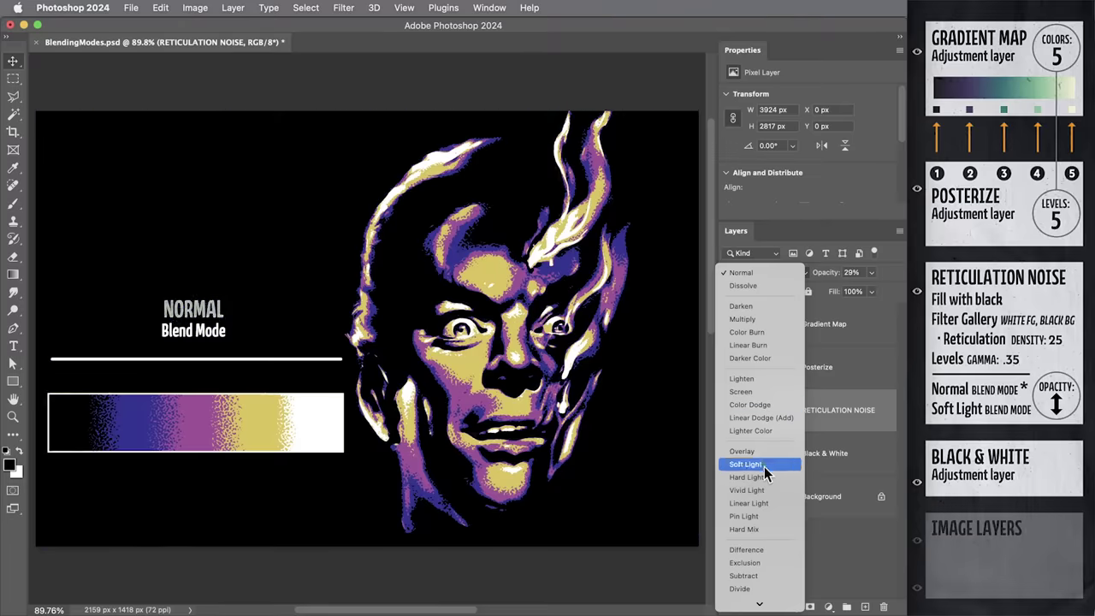
{"action": "left_click", "coordinate": [763, 466]}
{"action": "mouse_move", "coordinate": [870, 279]}
{"action": "left_mouse_down"}
{"action": "mouse_move", "coordinate": [858, 292]}
{"action": "mouse_move", "coordinate": [878, 292]}
{"action": "left_mouse_up"}
{"action": "left_click_drag", "start_coordinate": [602, 337], "coordinate": [564, 359]}
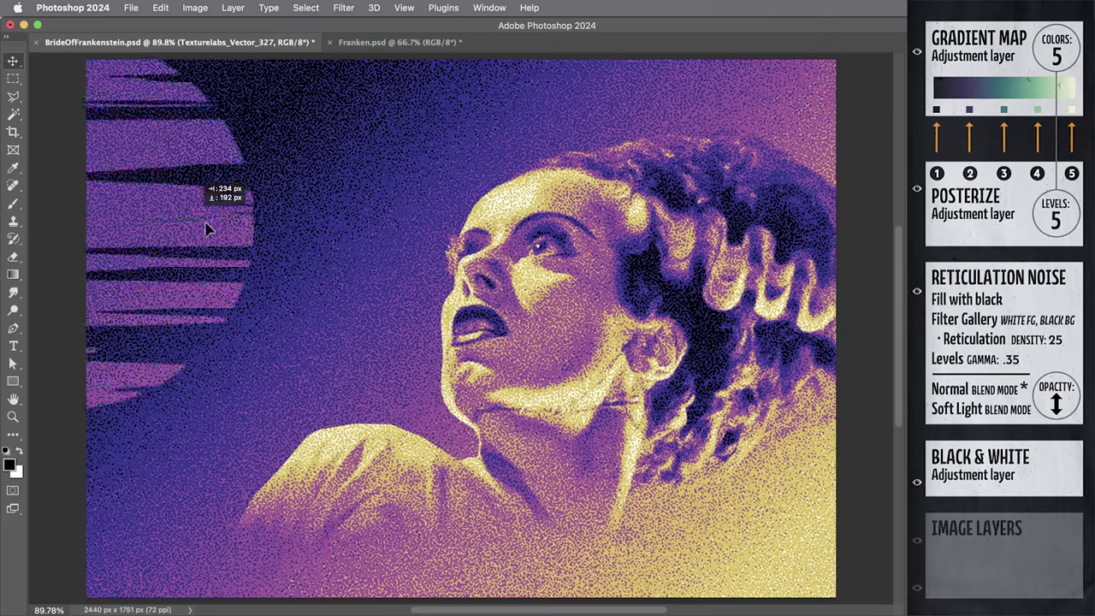
- Shift the striped circle to the right and select the Gradient Map layer
{"action": "left_click_drag", "start_coordinate": [205, 227], "coordinate": [389, 226]}
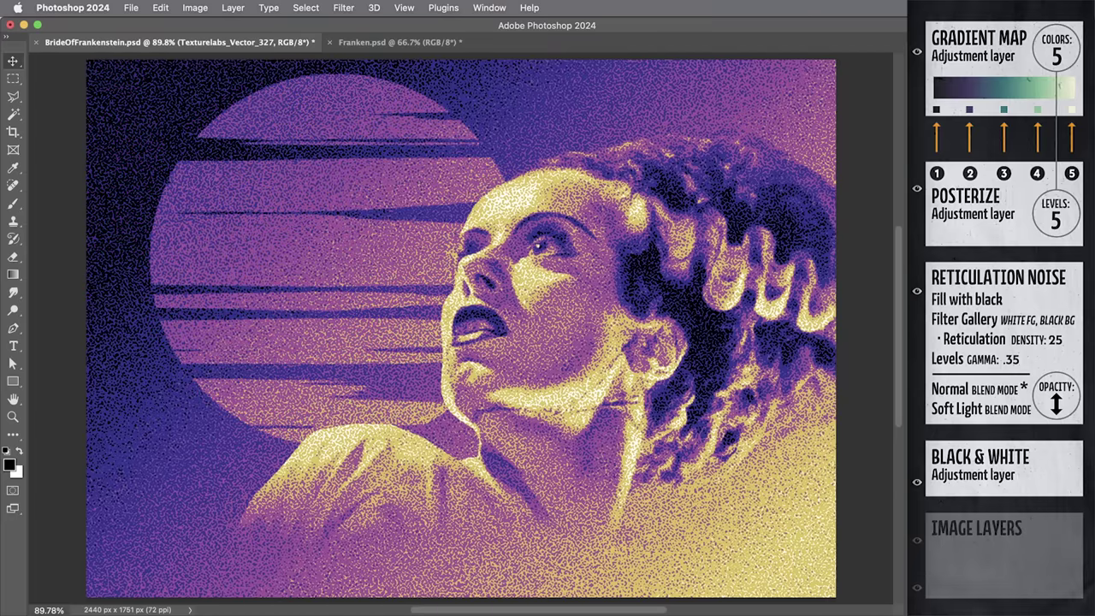
{"action": "left_click", "coordinate": [622, 339]}
{"action": "left_click", "coordinate": [666, 340]}
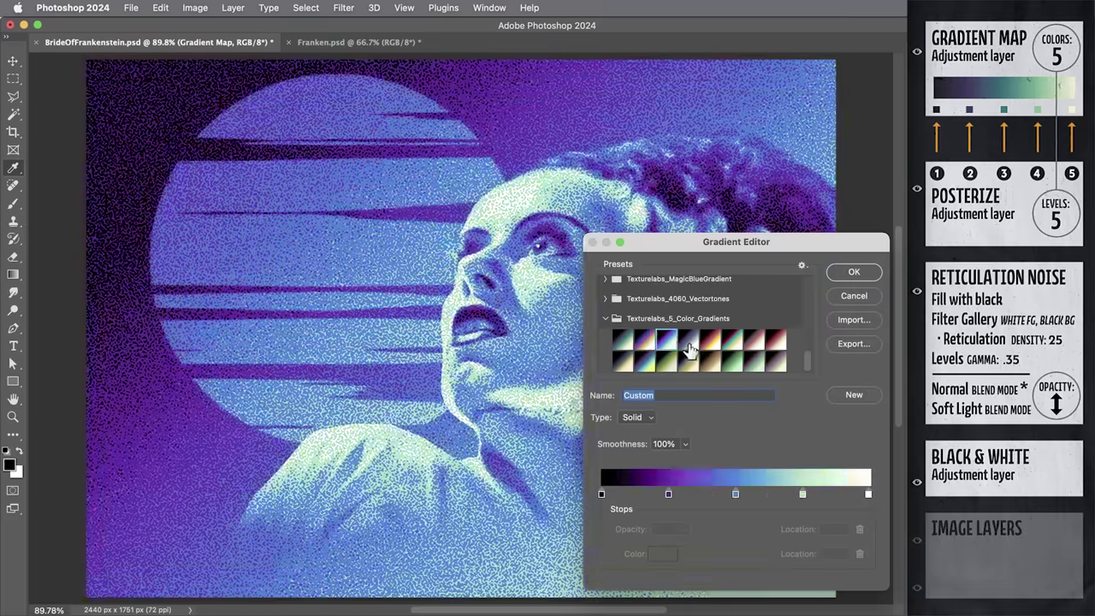
- Compare Texturelabs five-colour presets and apply the dark purple, teal and cream one
{"action": "left_click", "coordinate": [710, 339]}
{"action": "left_click", "coordinate": [722, 347]}
{"action": "left_click", "coordinate": [772, 364]}
{"action": "left_click", "coordinate": [731, 361]}
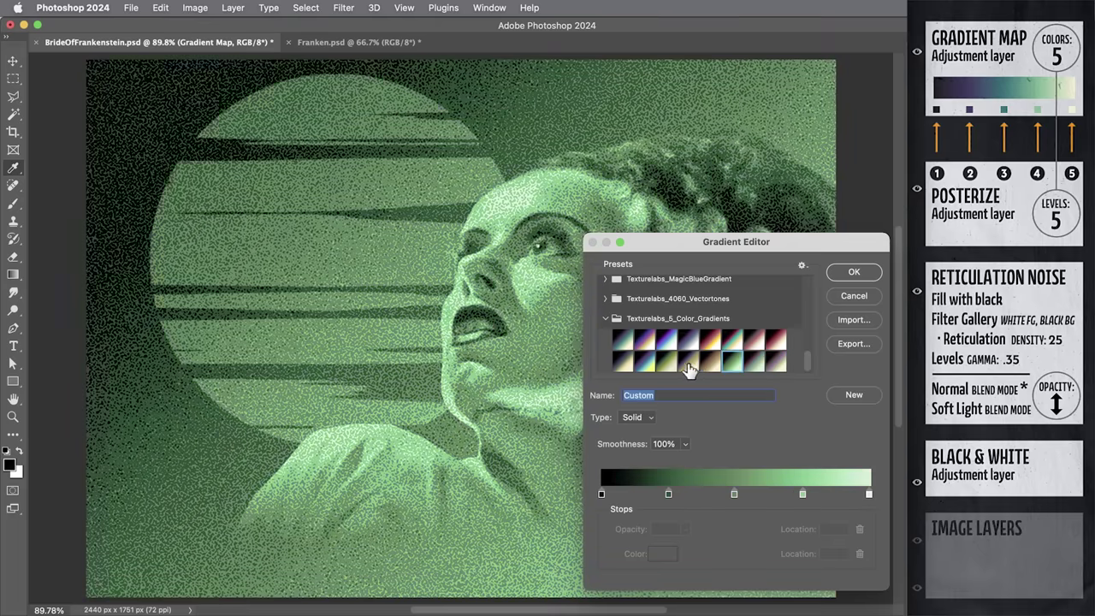
{"action": "left_click", "coordinate": [643, 361]}
{"action": "left_click", "coordinate": [622, 340]}
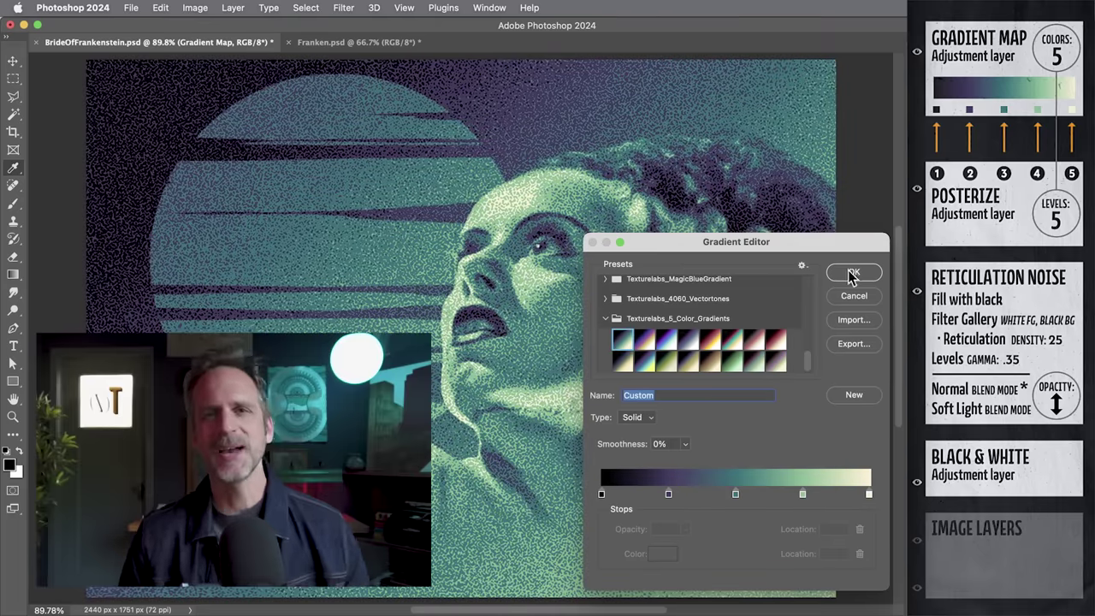
{"action": "left_click", "coordinate": [851, 274]}
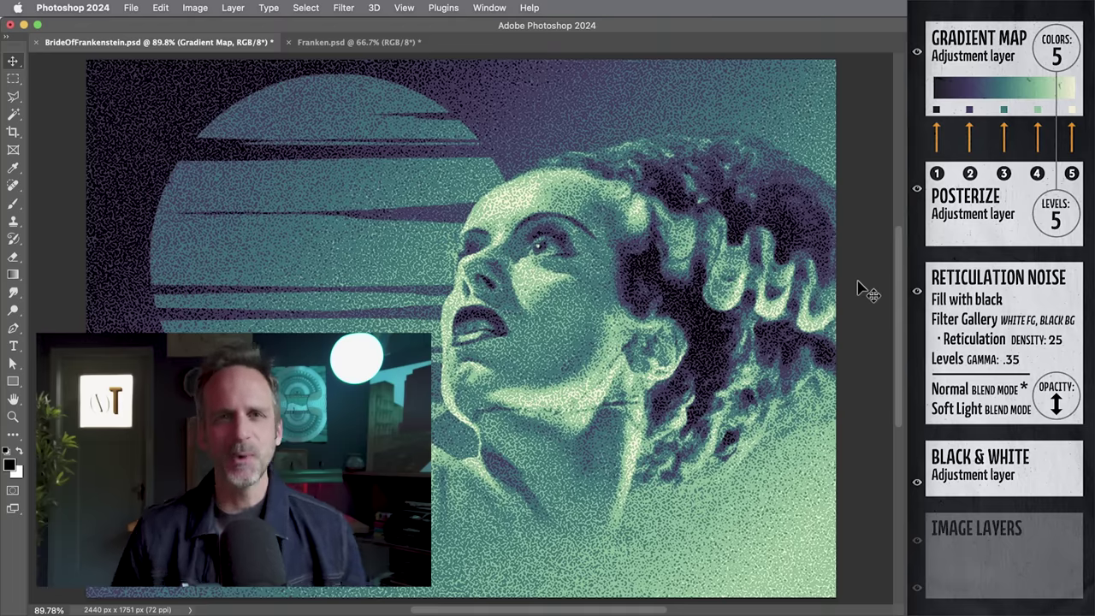